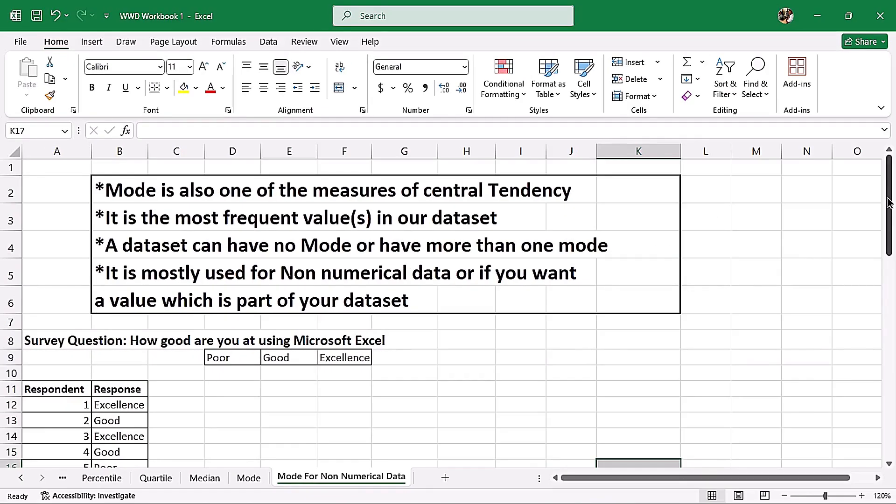
- Select the survey's Response column including its header, B11:B26
{"action": "left_click_drag", "start_coordinate": [891, 201], "coordinate": [893, 237]}
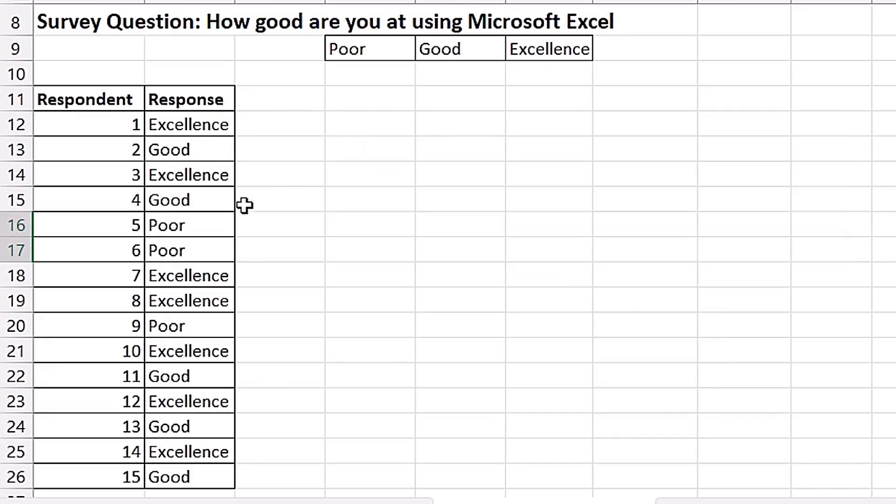
{"action": "left_click_drag", "start_coordinate": [208, 104], "coordinate": [194, 476]}
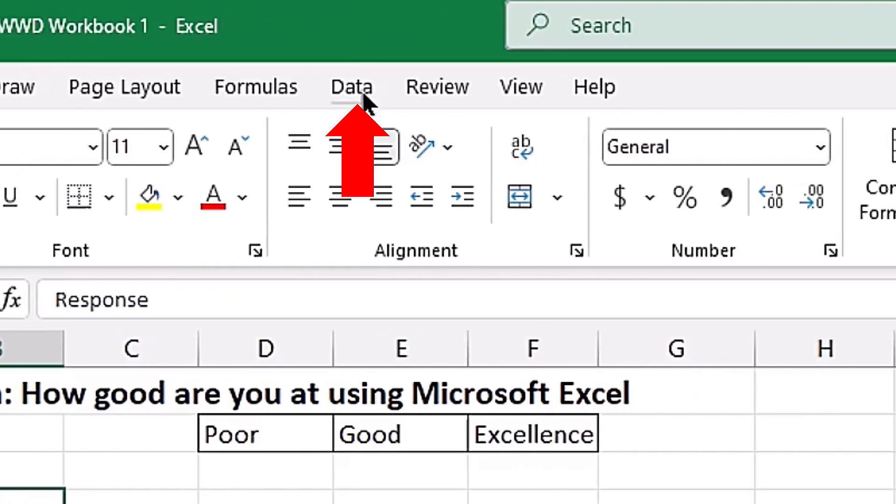
{"action": "left_click", "coordinate": [365, 95]}
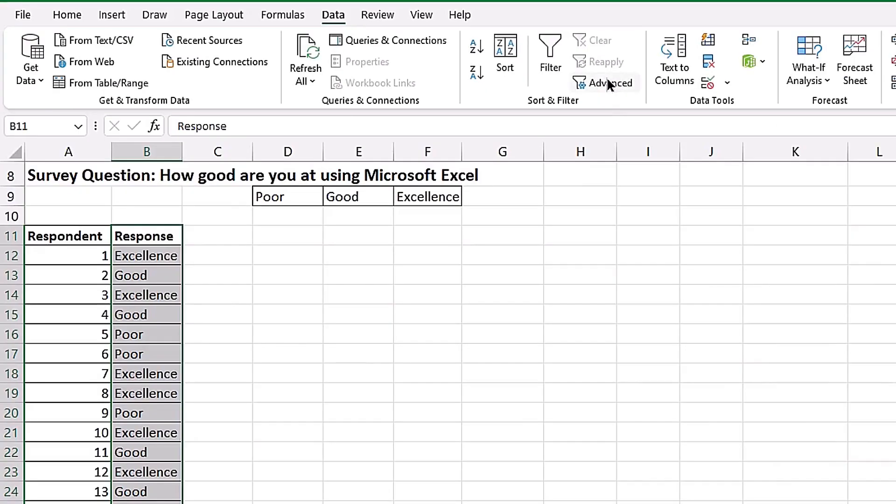
{"action": "left_click", "coordinate": [690, 217]}
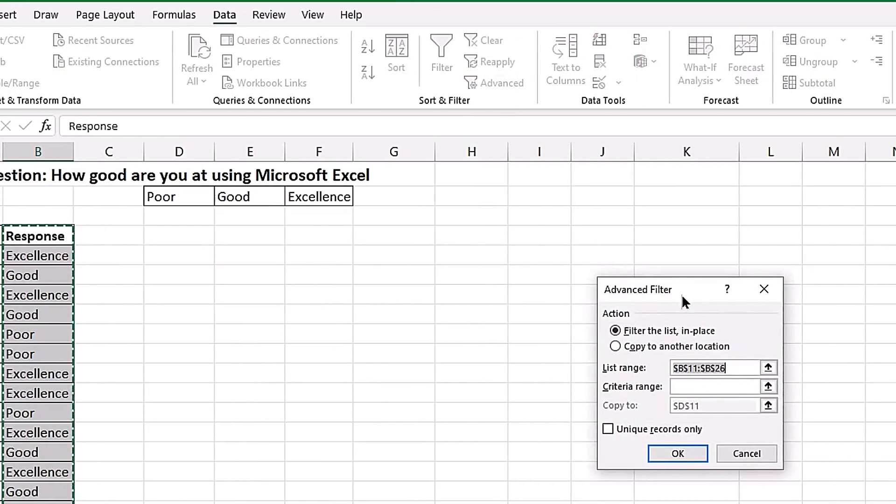
{"action": "left_click", "coordinate": [764, 290]}
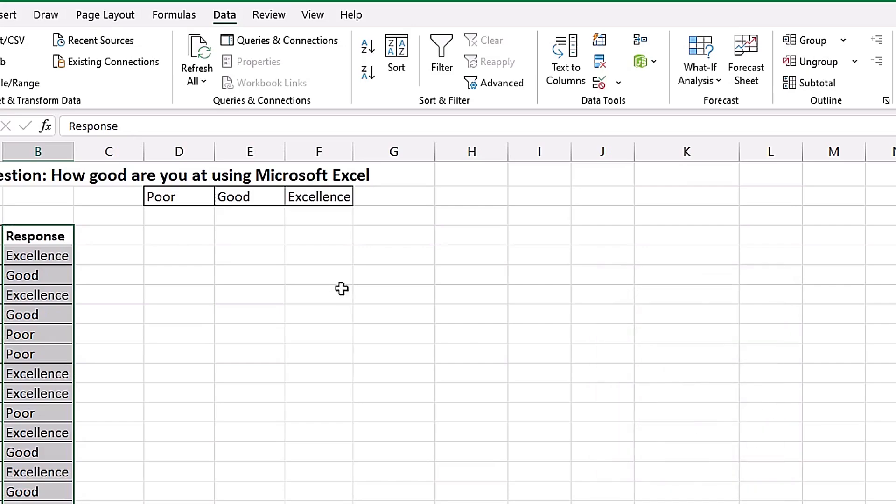
- Use Advanced Filter to copy only the unique records of B11:B26 to another location, starting at D11
{"action": "key", "text": "alt"}
{"action": "key", "text": "a"}
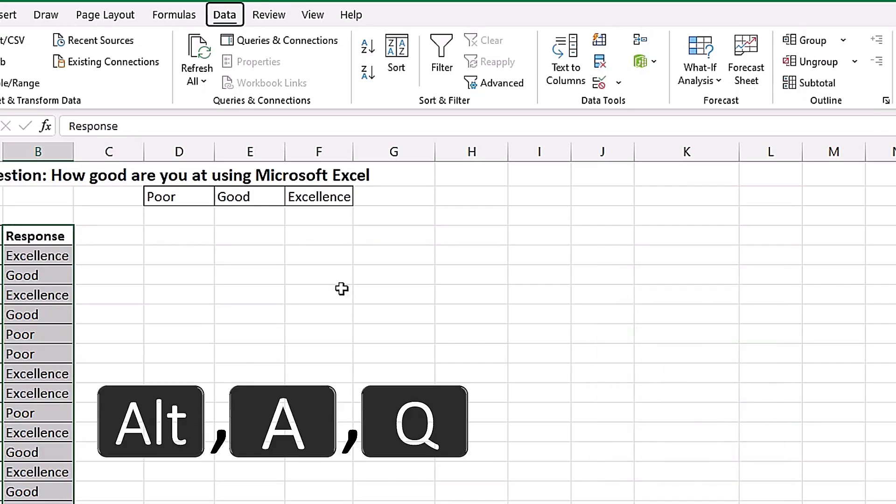
{"action": "key", "text": "q"}
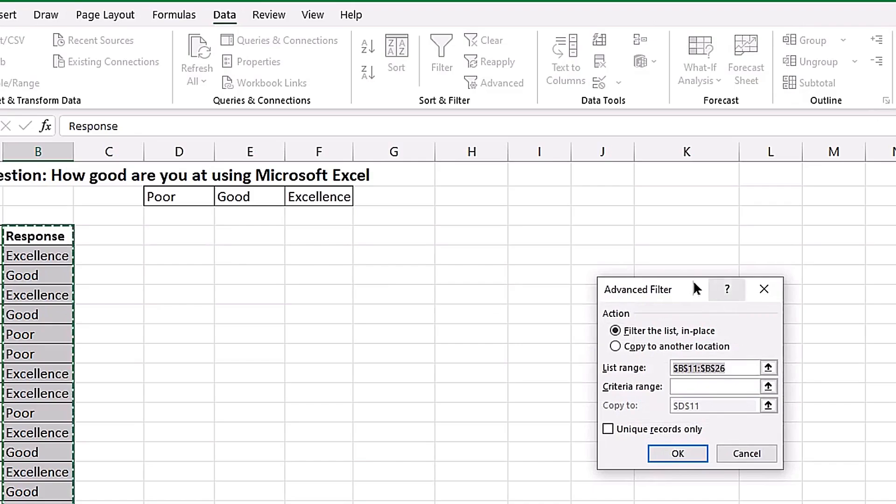
{"action": "left_click_drag", "start_coordinate": [691, 283], "coordinate": [425, 217]}
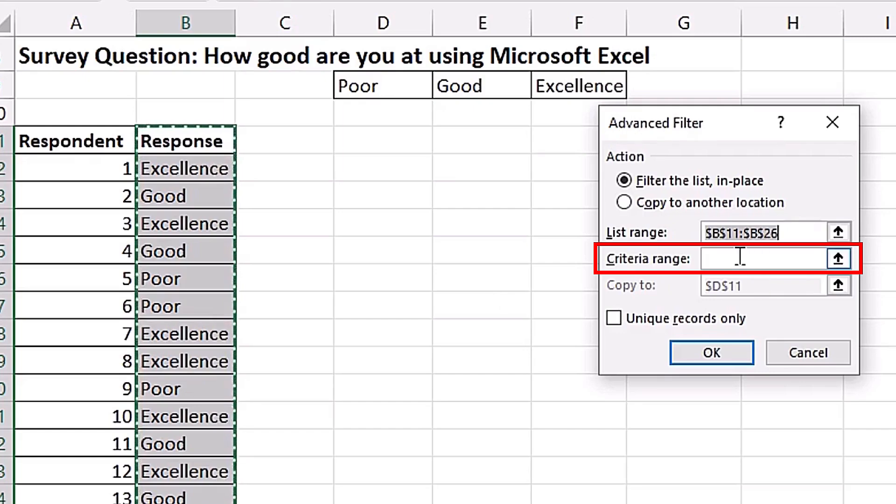
{"action": "left_click", "coordinate": [627, 201]}
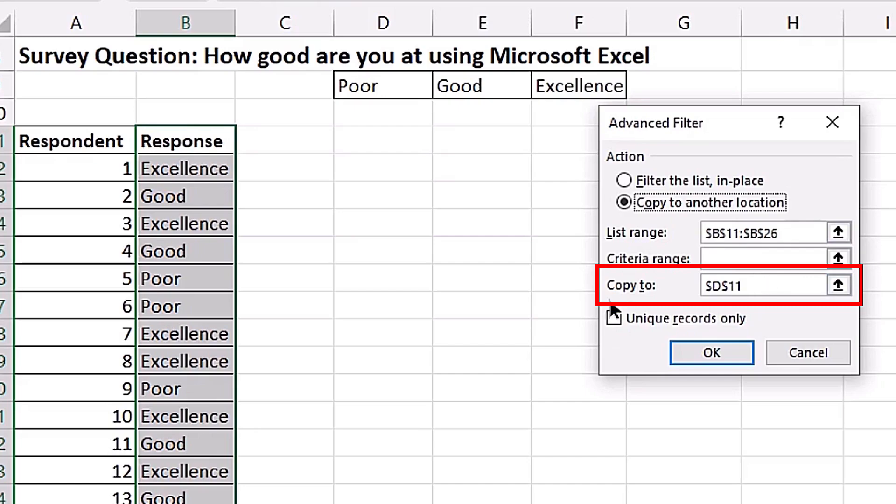
{"action": "left_click", "coordinate": [759, 285]}
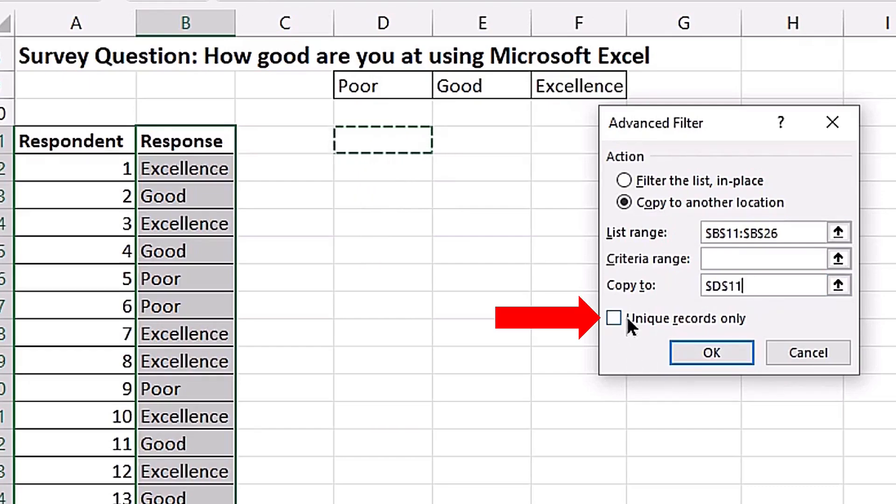
{"action": "left_click", "coordinate": [614, 318]}
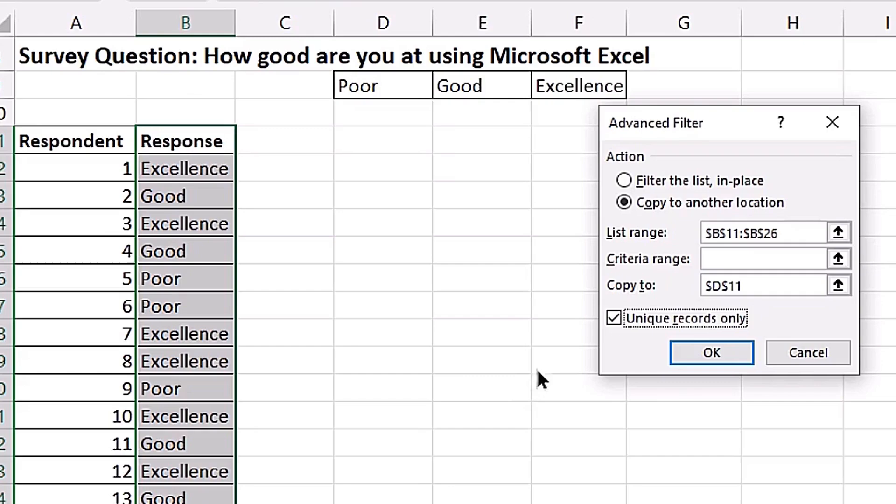
{"action": "left_click", "coordinate": [710, 351]}
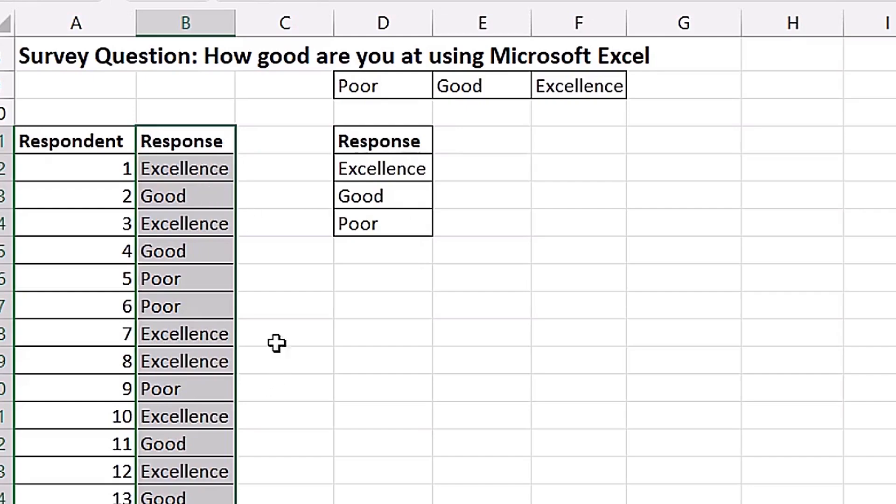
- Enter the header Frequency in cell E11, beside the unique Response list
{"action": "left_click", "coordinate": [482, 141]}
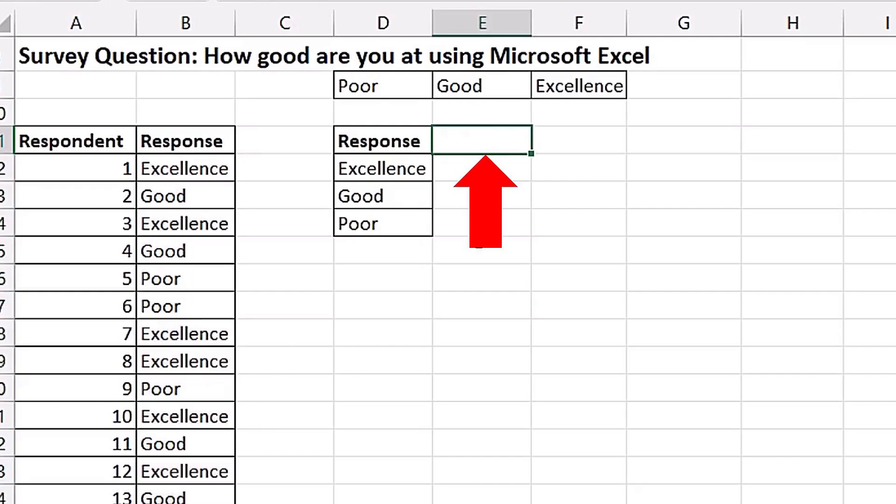
{"action": "type", "text": "Frequency"}
{"action": "key", "text": "Return"}
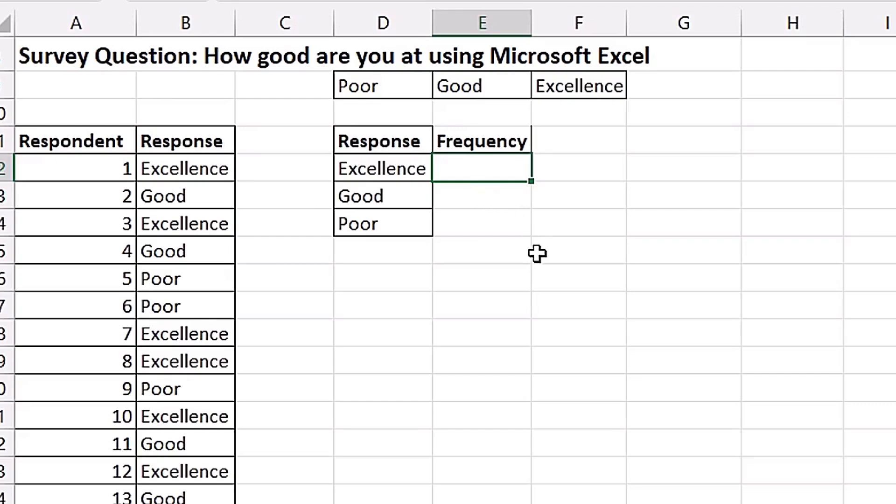
- Count each response by entering =COUNTIFS($B$12:$B$26,D12) in E12 and filling the formula through E14
{"action": "type", "text": "=counti"}
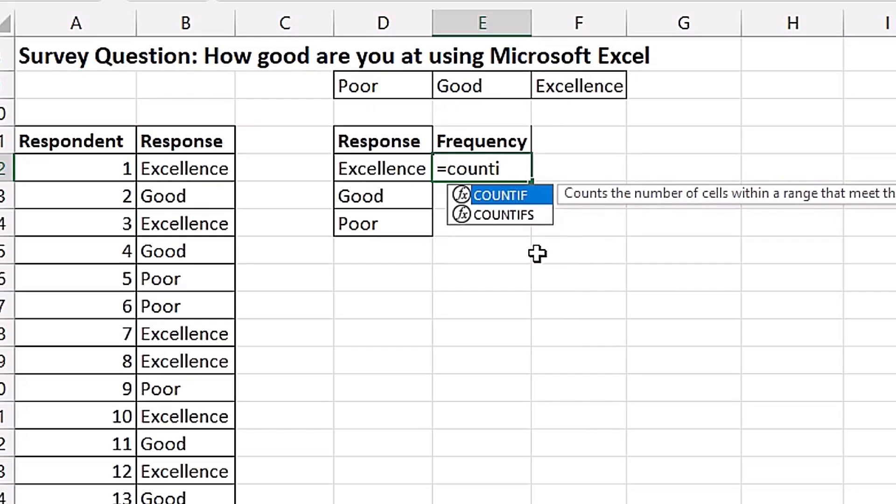
{"action": "key", "text": "Down"}
{"action": "key", "text": "Tab"}
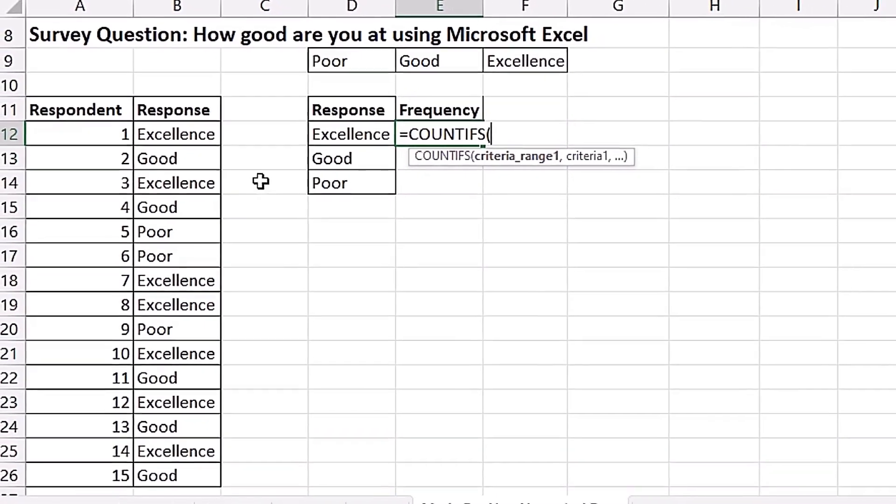
{"action": "left_click_drag", "start_coordinate": [201, 137], "coordinate": [183, 482]}
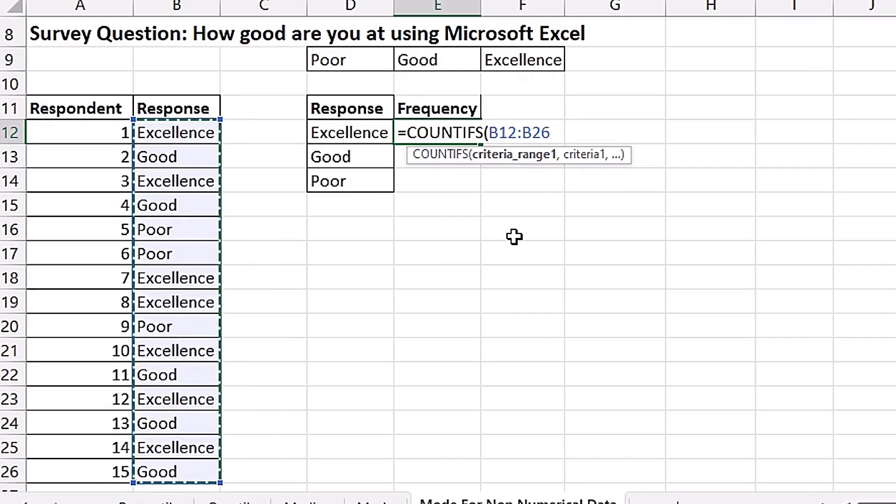
{"action": "key", "text": "F4"}
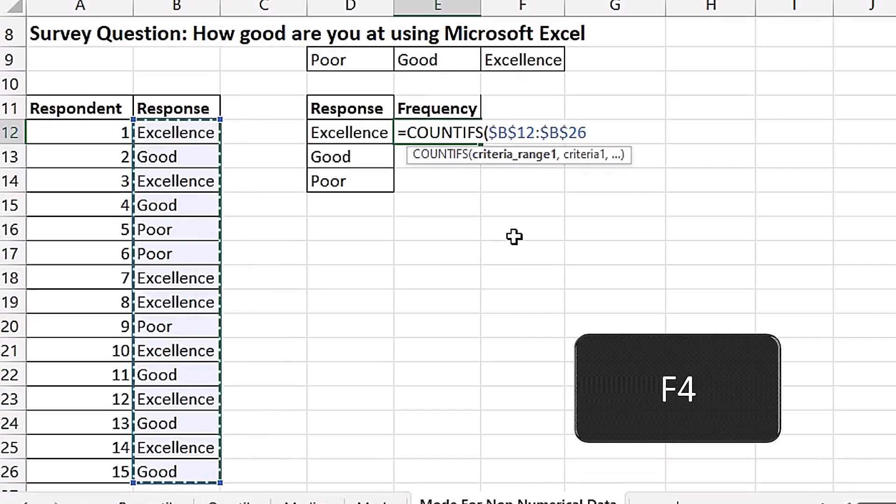
{"action": "type", "text": ","}
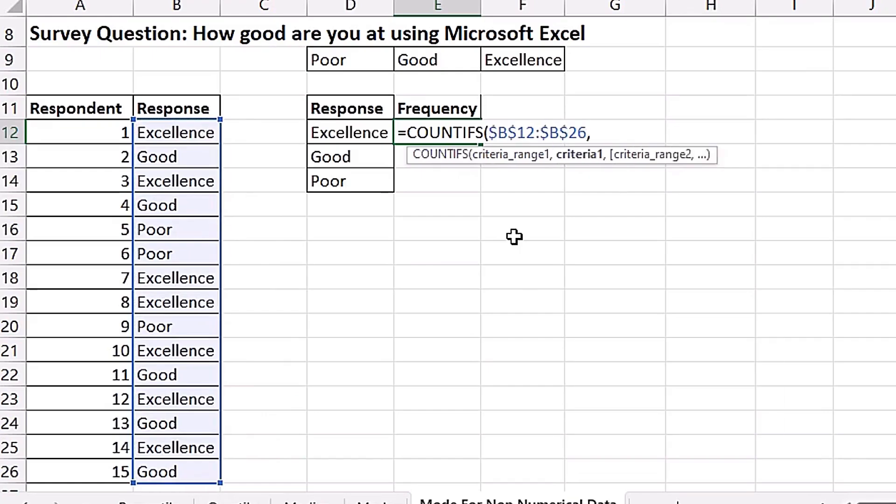
{"action": "left_click", "coordinate": [374, 134]}
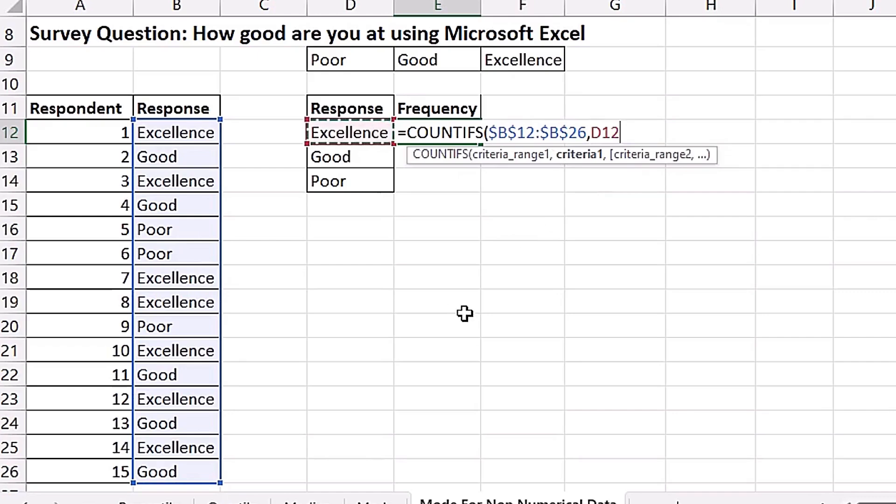
{"action": "type", "text": ")"}
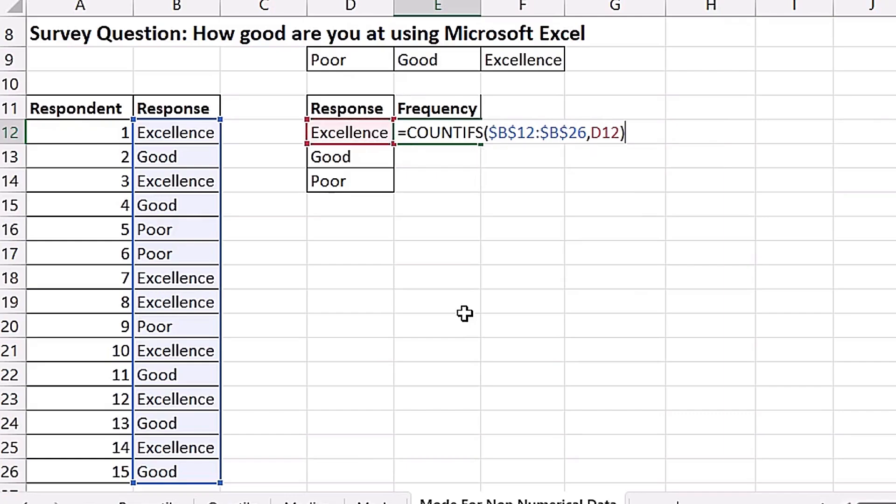
{"action": "key", "text": "ctrl+Return"}
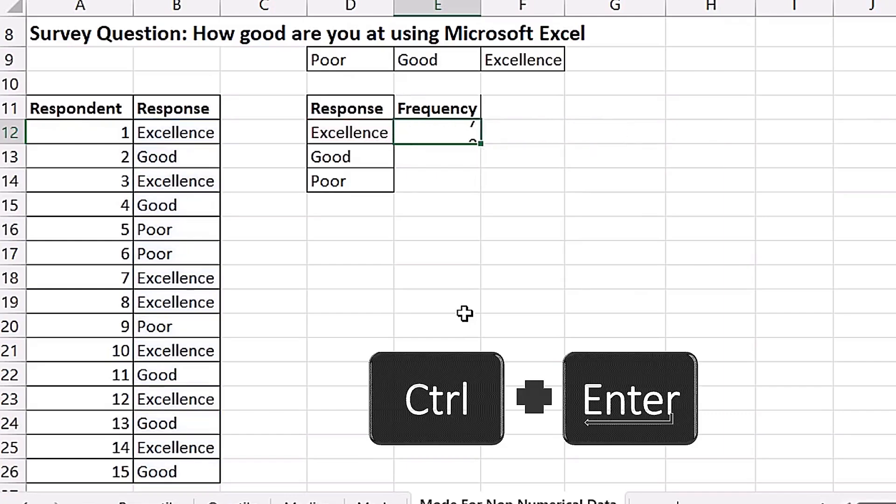
{"action": "left_click_drag", "start_coordinate": [479, 161], "coordinate": [481, 194]}
{"action": "key", "text": "Down"}
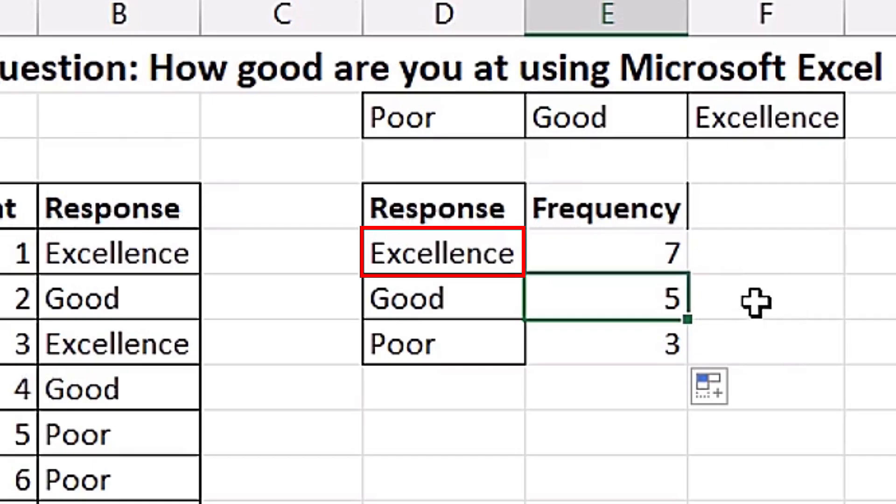
- Apply All Borders to the Frequency column, cells E11:E14
{"action": "left_click_drag", "start_coordinate": [640, 224], "coordinate": [653, 354]}
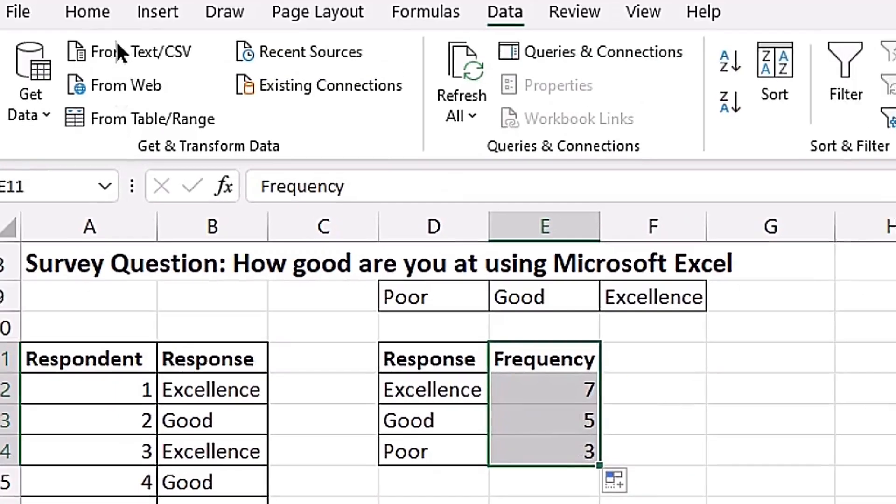
{"action": "left_click", "coordinate": [102, 27]}
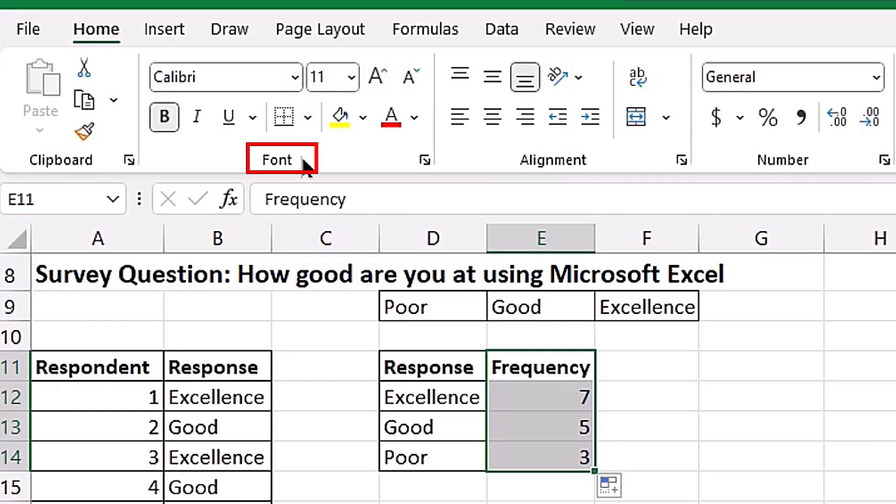
{"action": "left_click", "coordinate": [308, 117]}
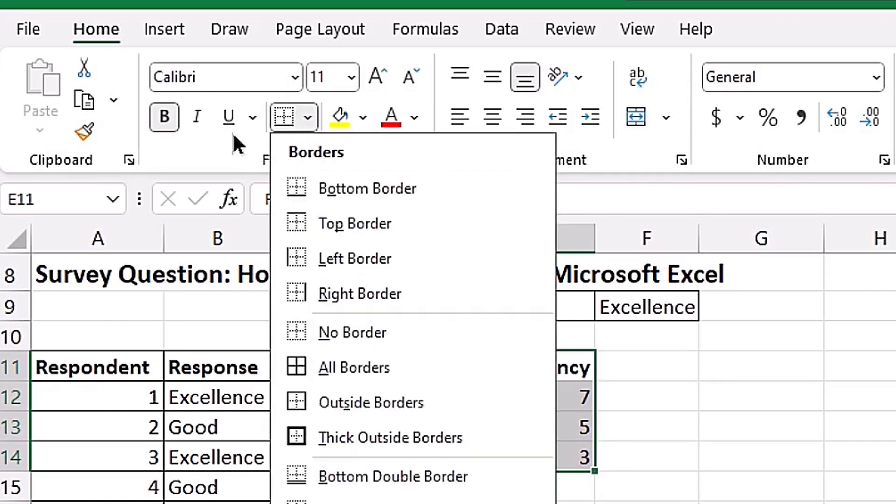
{"action": "left_click", "coordinate": [346, 367]}
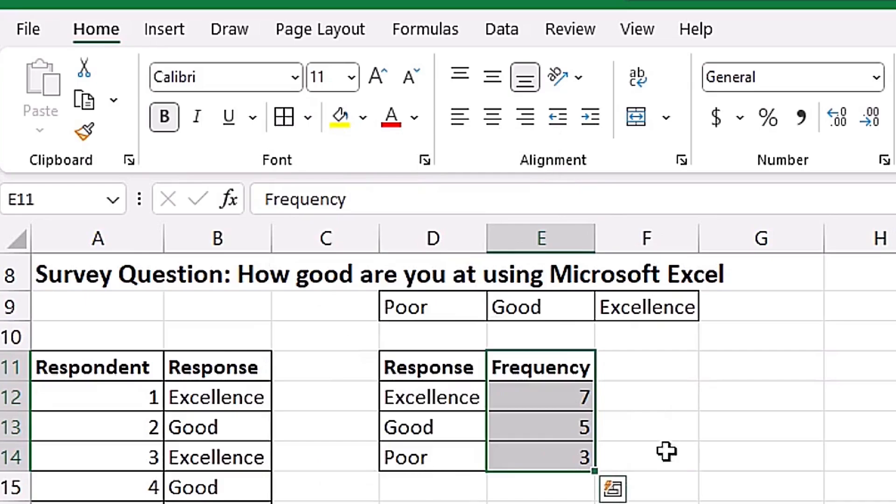
{"action": "left_click", "coordinate": [649, 447]}
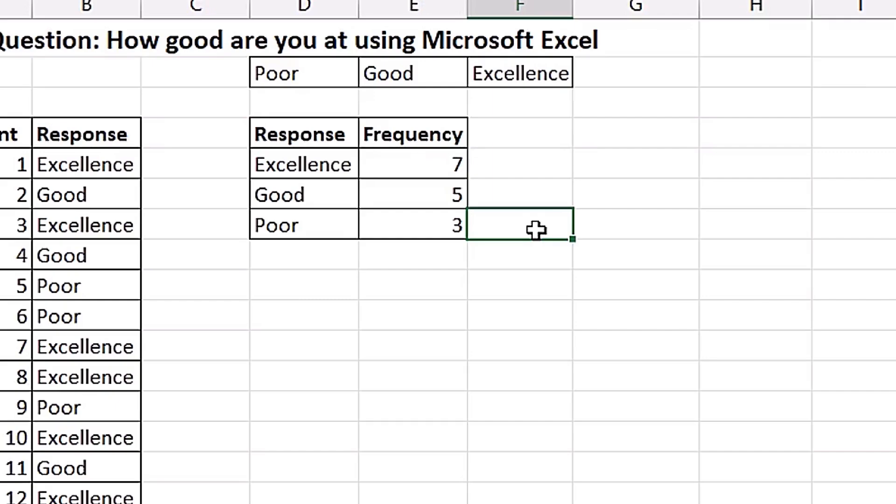
- Copy the Response and Frequency headers from D11:E11 to G11:H11
{"action": "left_click_drag", "start_coordinate": [299, 134], "coordinate": [401, 135]}
{"action": "key", "text": "ctrl+c"}
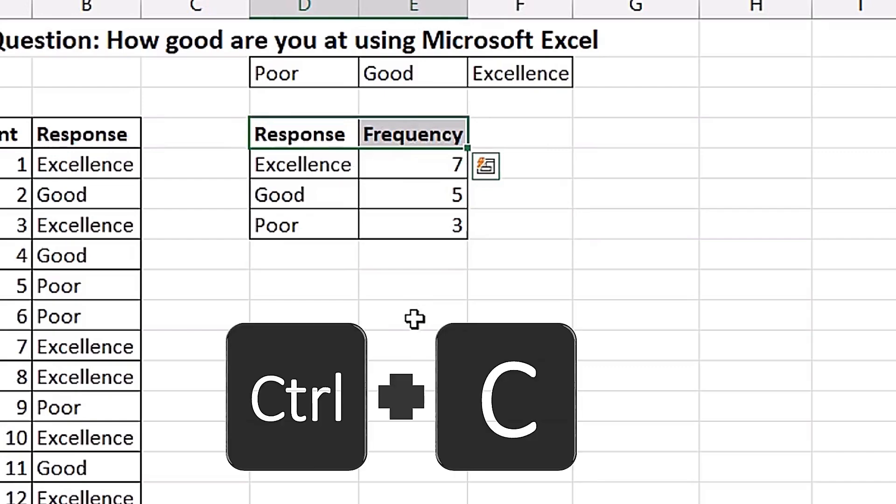
{"action": "left_click", "coordinate": [607, 130]}
{"action": "key", "text": "ctrl+v"}
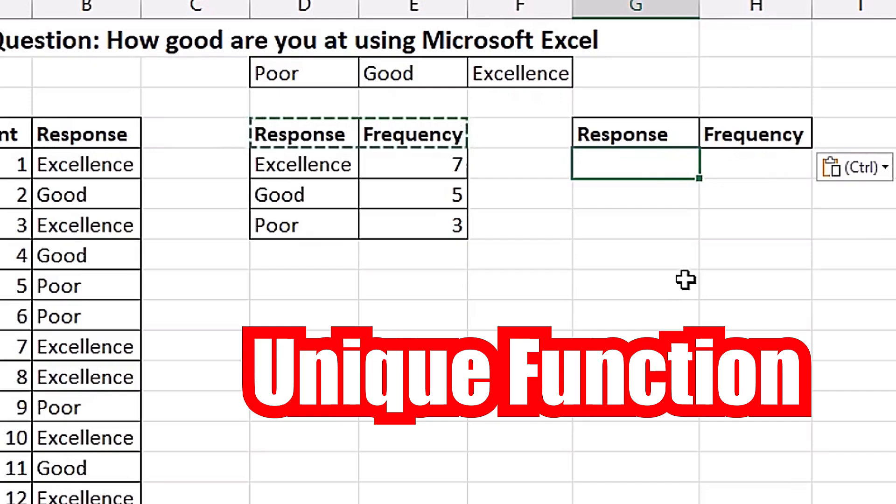
- List the distinct responses under the second Response header by entering =UNIQUE(B12:B26) in G12
{"action": "type", "text": "="}
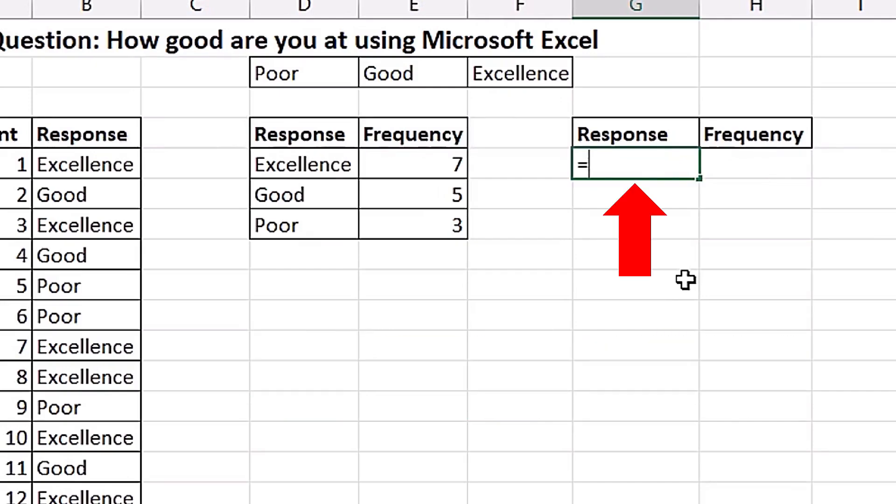
{"action": "type", "text": "uniq"}
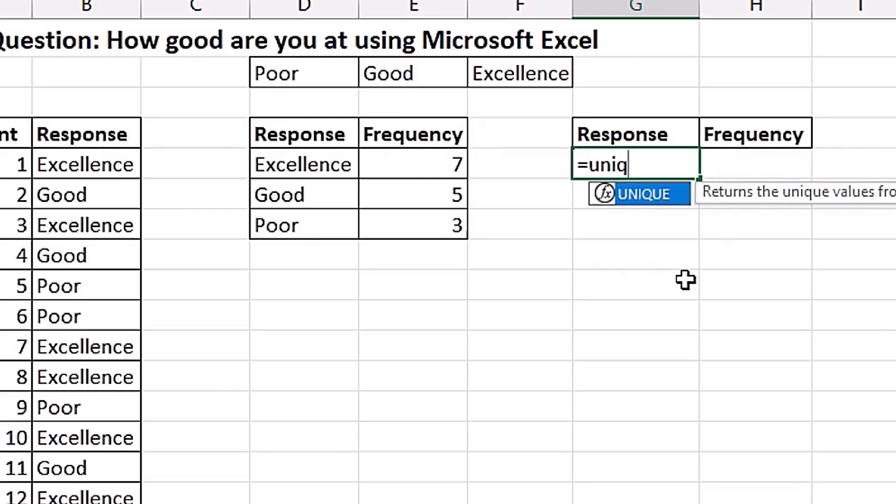
{"action": "key", "text": "Tab"}
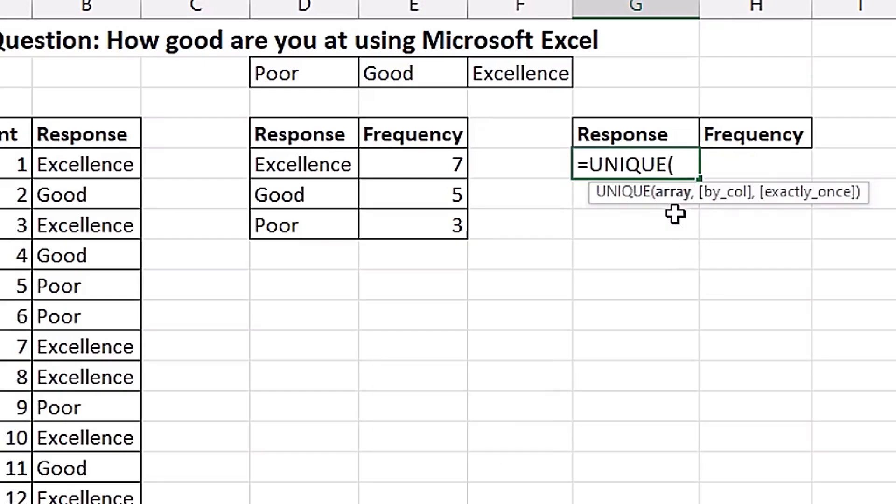
{"action": "left_click", "coordinate": [104, 164]}
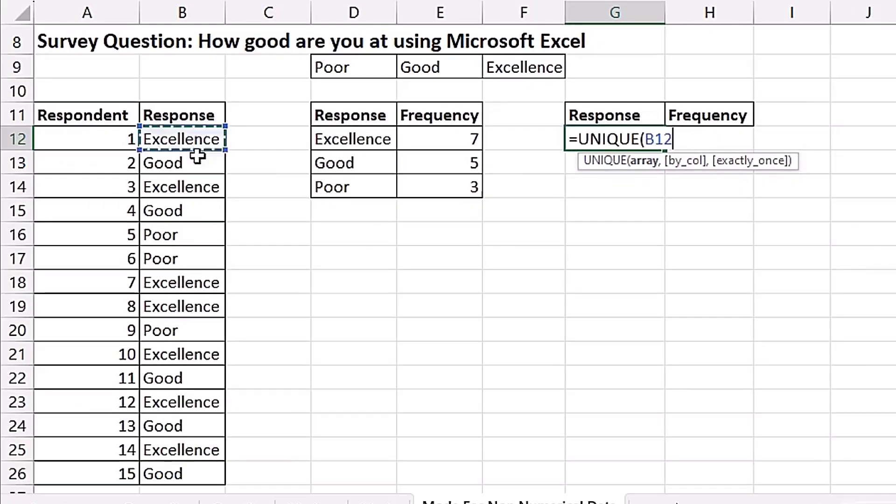
{"action": "left_click_drag", "start_coordinate": [198, 157], "coordinate": [201, 473]}
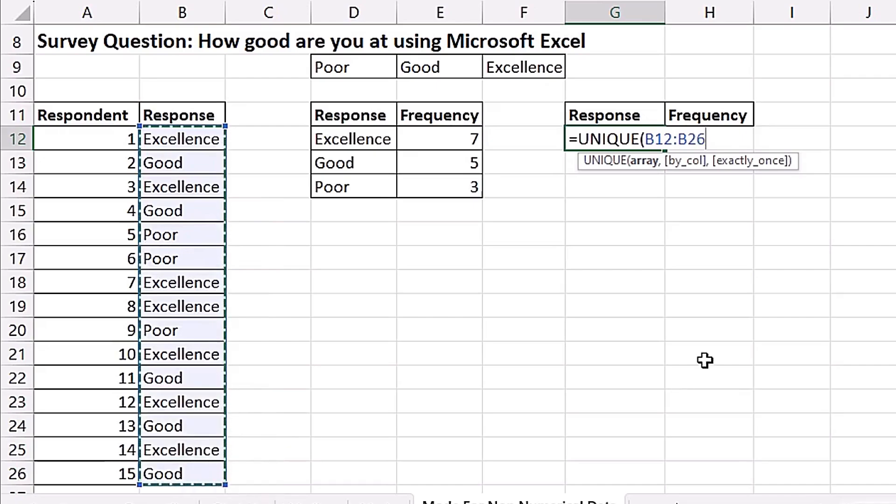
{"action": "key", "text": "Return"}
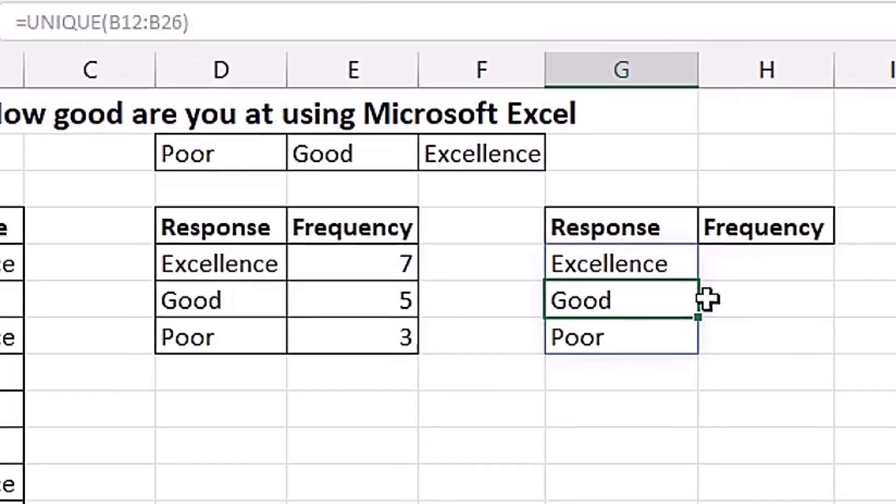
{"action": "left_click", "coordinate": [641, 216]}
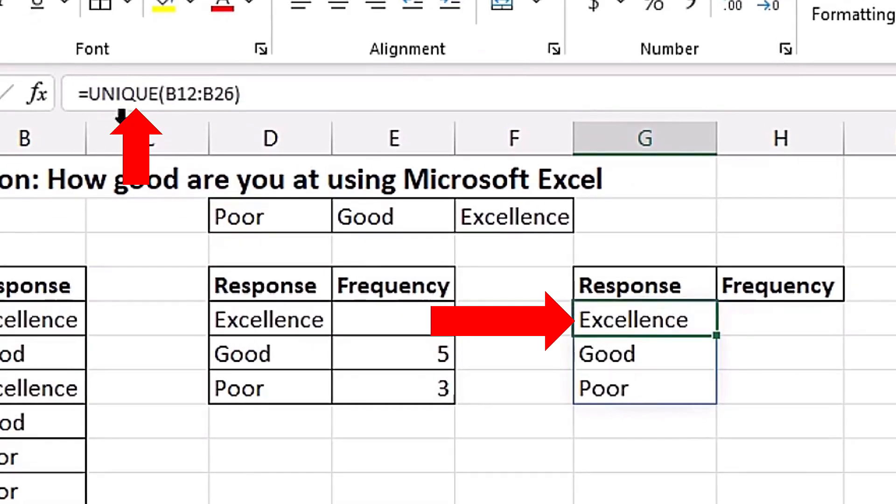
- Count all the spilled responses at once by entering =COUNTIFS(B12:B26,G12#) in H12
{"action": "left_click", "coordinate": [658, 355]}
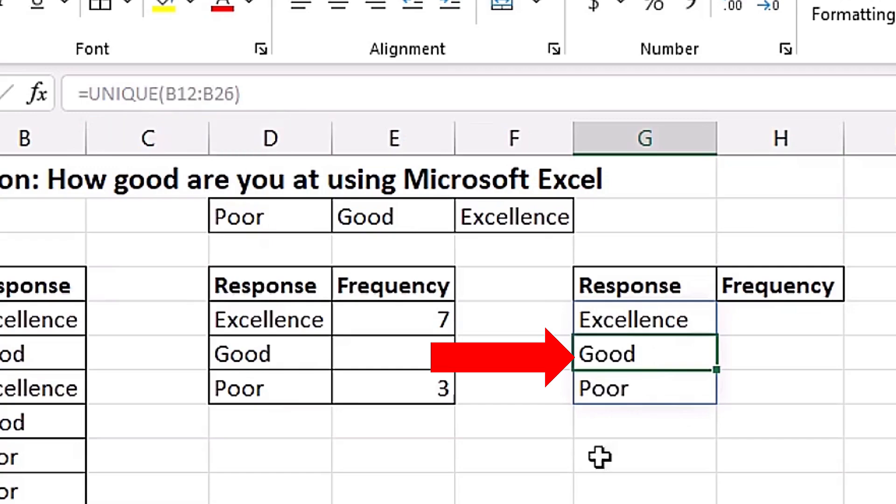
{"action": "key", "text": "Up"}
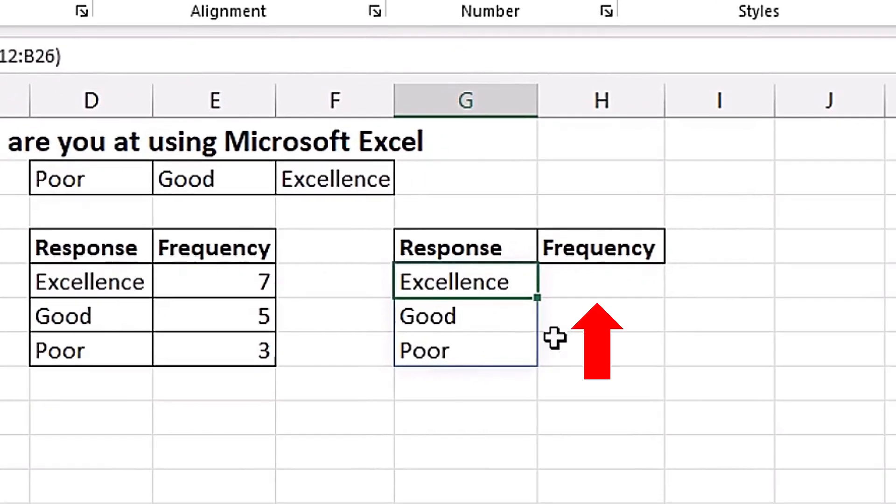
{"action": "left_click", "coordinate": [588, 279]}
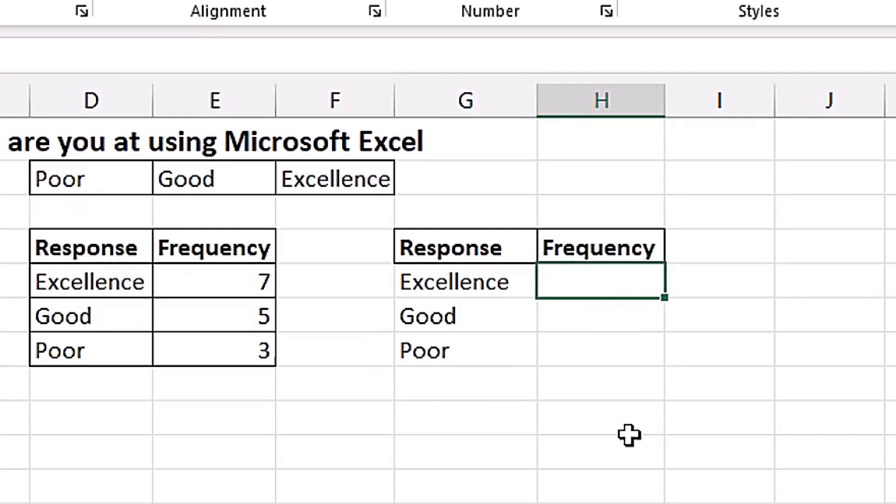
{"action": "type", "text": "=counti"}
{"action": "key", "text": "Down"}
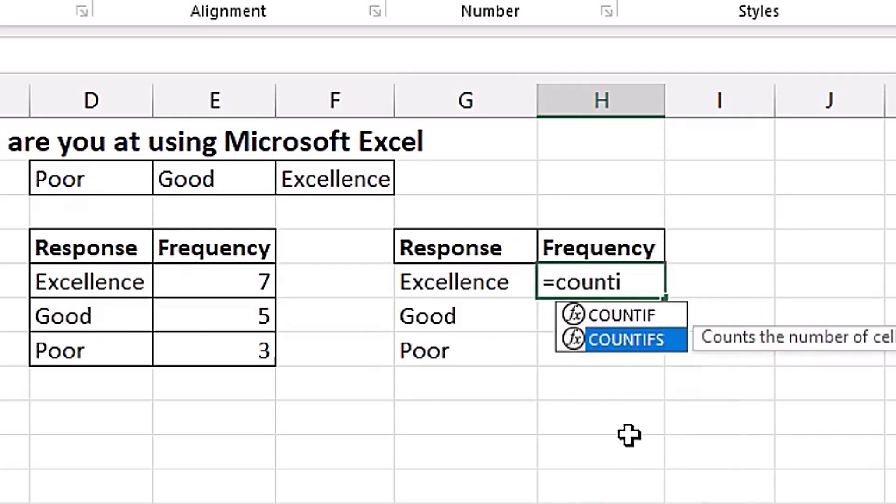
{"action": "key", "text": "Tab"}
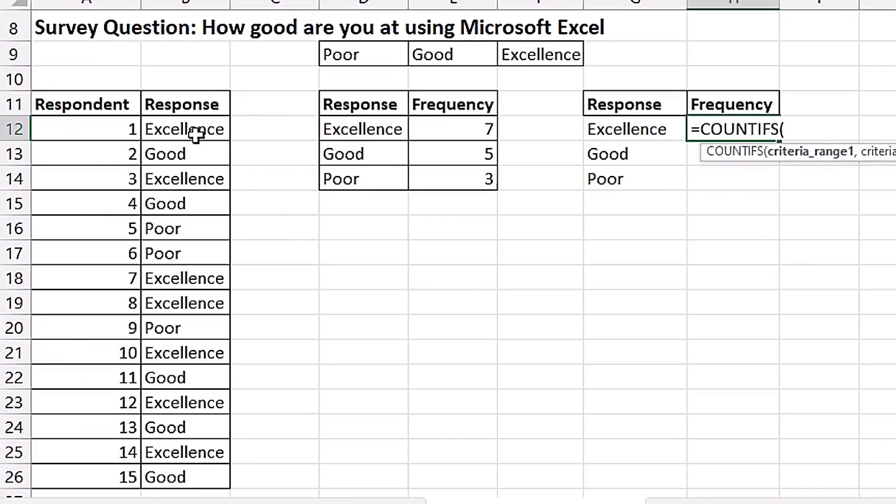
{"action": "left_click_drag", "start_coordinate": [195, 134], "coordinate": [180, 478]}
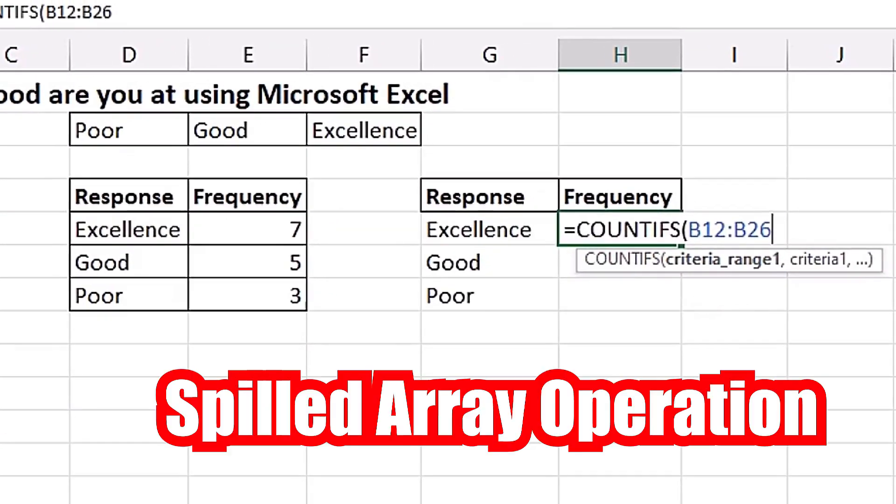
{"action": "type", "text": ","}
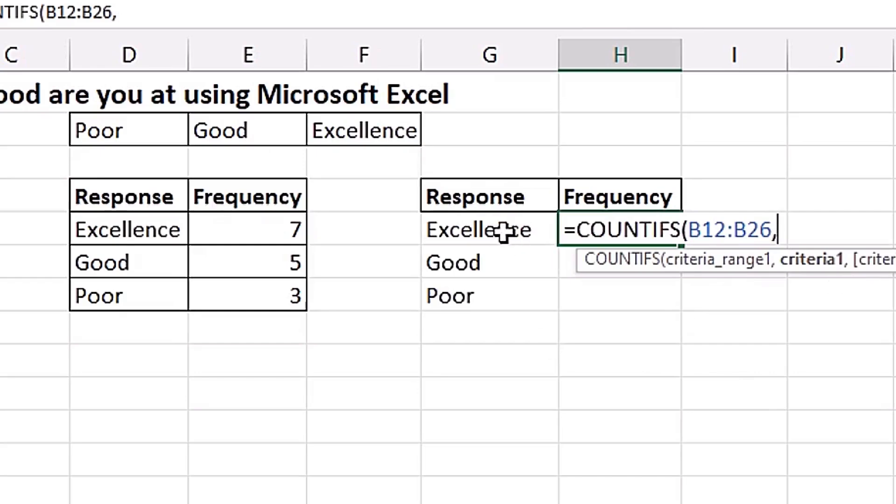
{"action": "left_click_drag", "start_coordinate": [503, 228], "coordinate": [507, 306]}
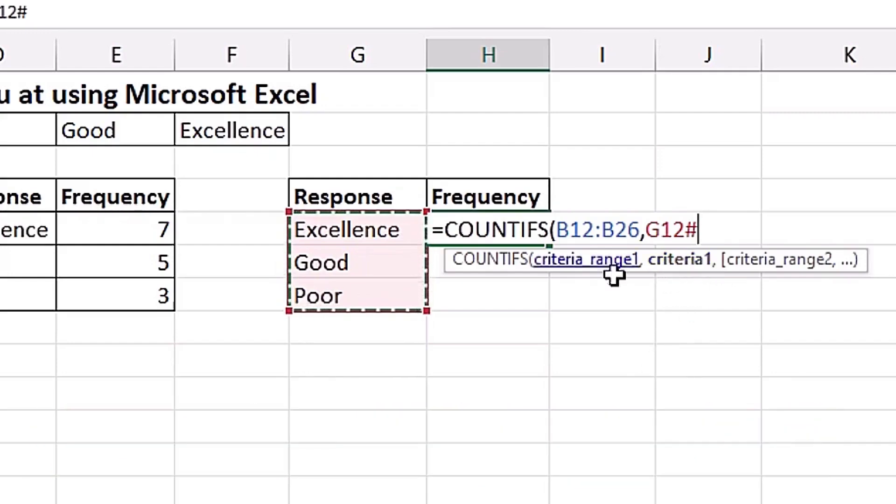
{"action": "type", "text": ")"}
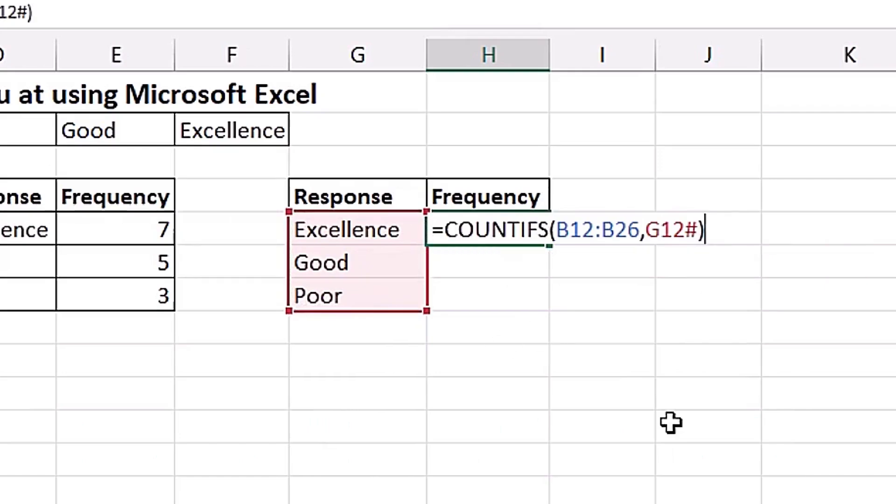
{"action": "key", "text": "Return"}
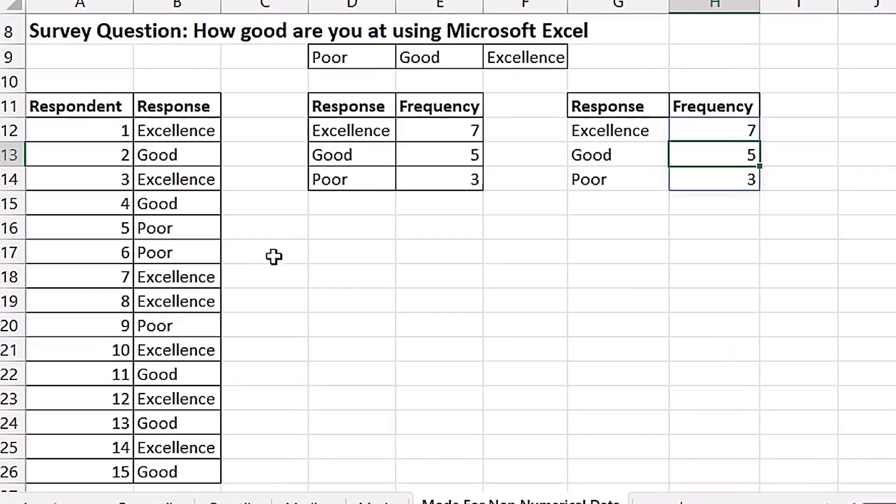
- Create a PivotTable from the survey data A11:B26 on the existing worksheet at cell G17
{"action": "left_click", "coordinate": [169, 203]}
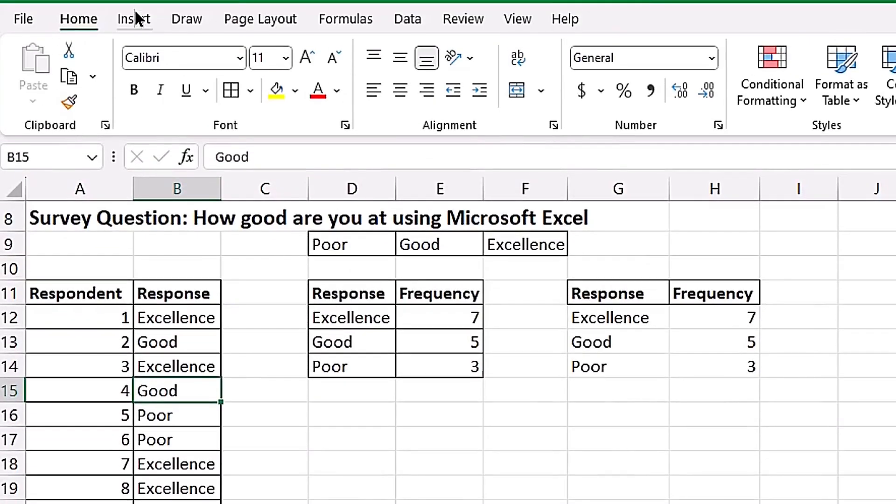
{"action": "left_click", "coordinate": [135, 12]}
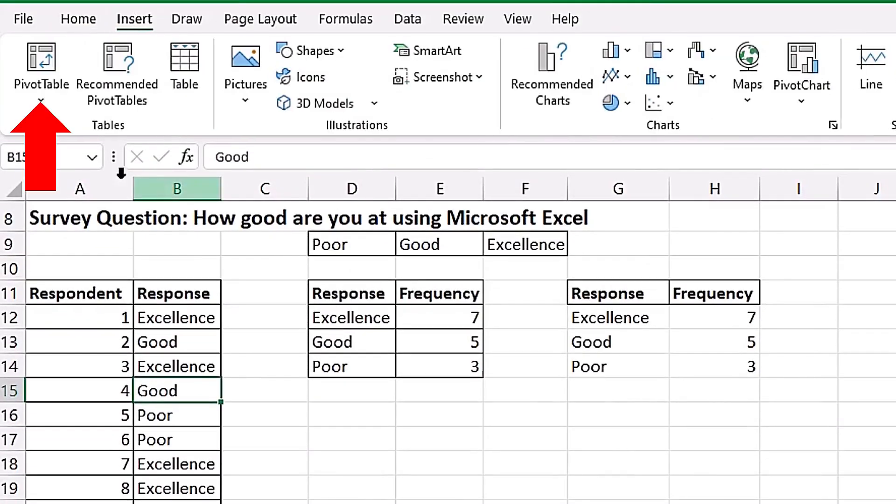
{"action": "left_click", "coordinate": [48, 54]}
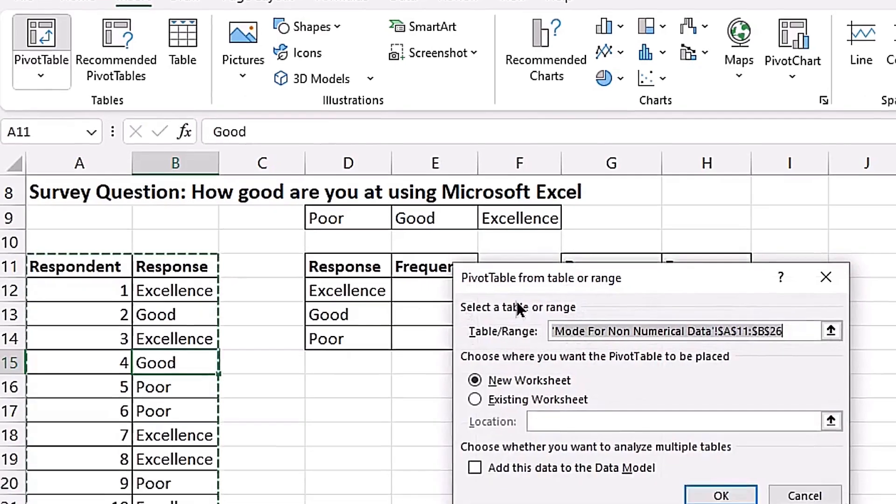
{"action": "left_click_drag", "start_coordinate": [654, 308], "coordinate": [585, 318]}
{"action": "left_click_drag", "start_coordinate": [549, 155], "coordinate": [563, 135]}
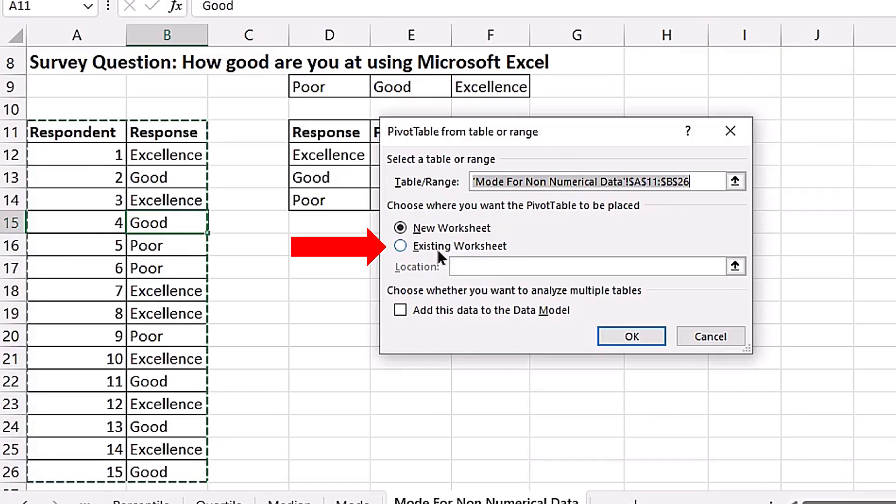
{"action": "left_click", "coordinate": [401, 246]}
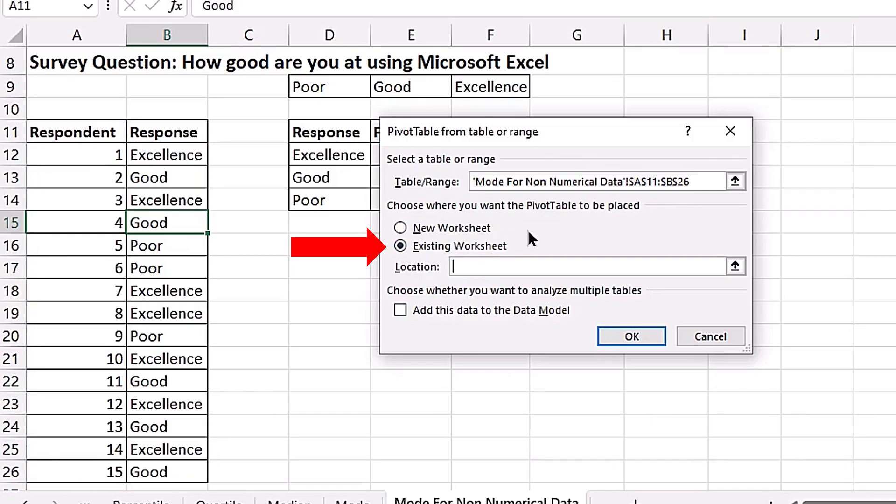
{"action": "left_click_drag", "start_coordinate": [569, 140], "coordinate": [764, 172]}
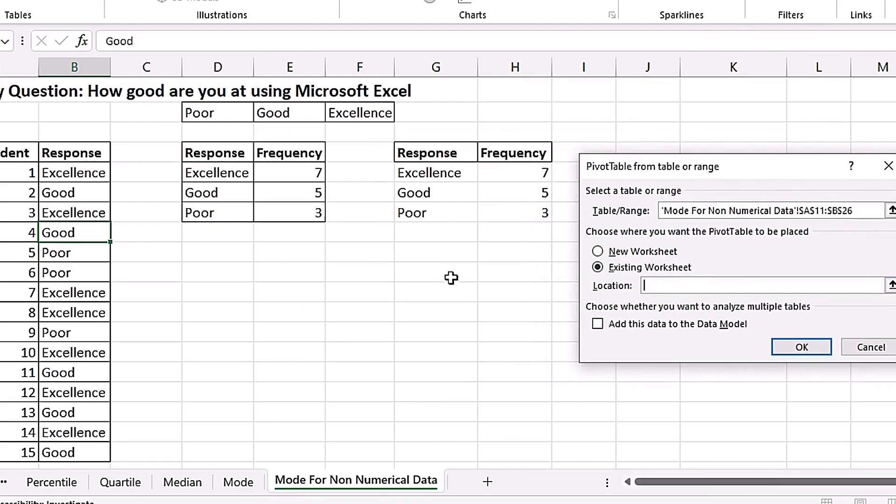
{"action": "left_click", "coordinate": [436, 277]}
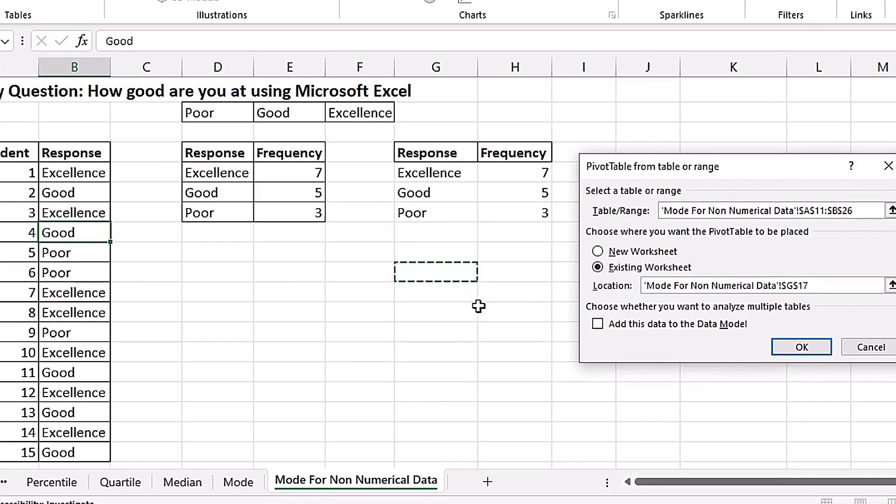
{"action": "left_click", "coordinate": [791, 348]}
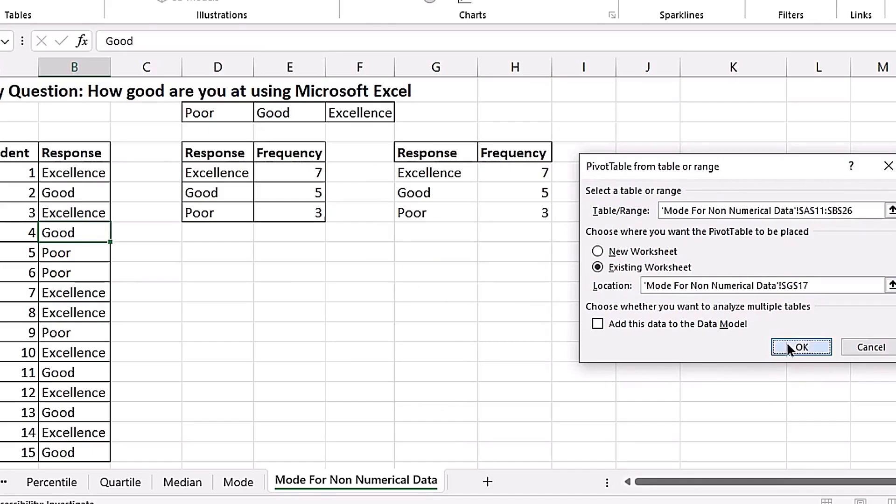
- Move the PivotTable Fields pane clear of the tables and enlarge it to show its field list and areas
{"action": "left_click_drag", "start_coordinate": [602, 290], "coordinate": [751, 107]}
{"action": "left_click_drag", "start_coordinate": [743, 288], "coordinate": [770, 329]}
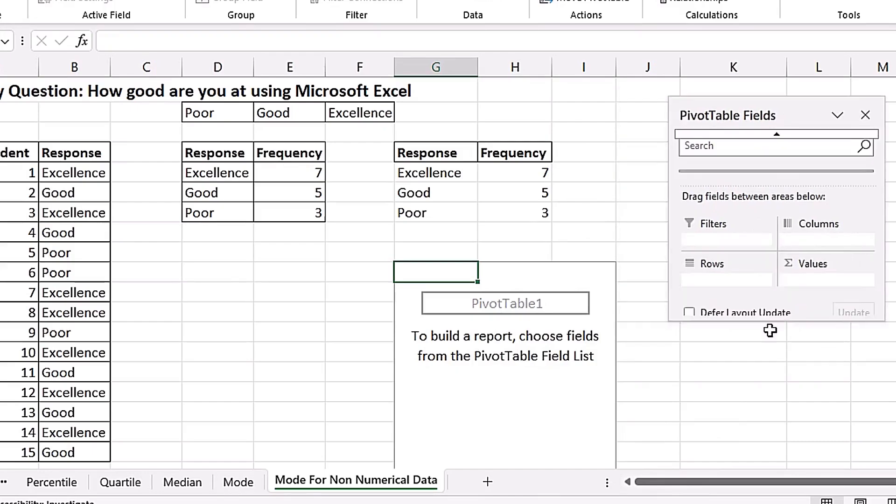
{"action": "left_click", "coordinate": [663, 295]}
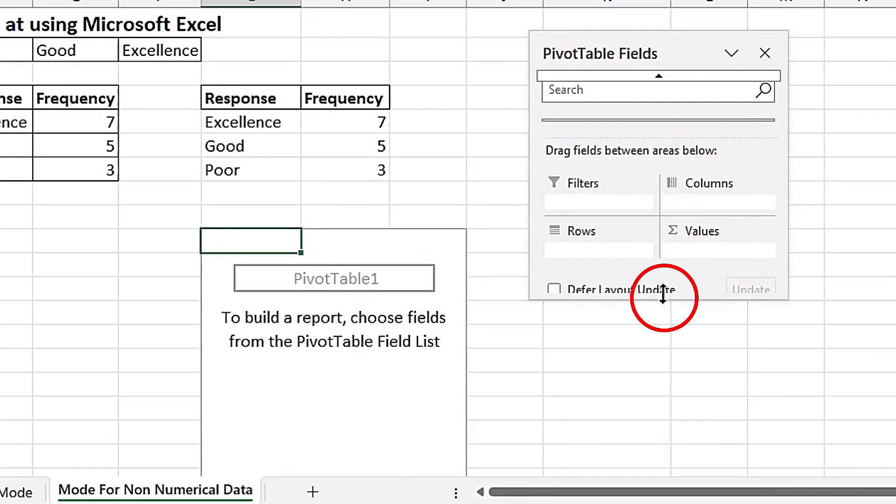
{"action": "left_click_drag", "start_coordinate": [663, 294], "coordinate": [687, 453]}
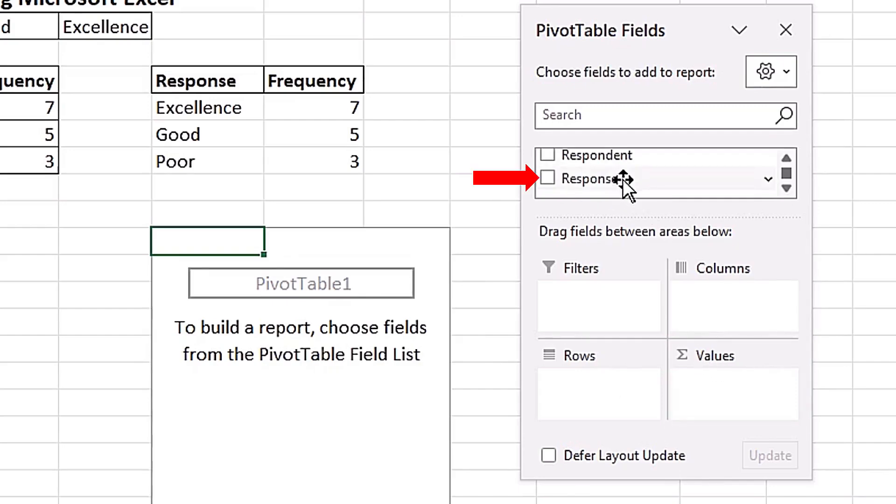
- Add the Response field to both the Rows and Values areas of the PivotTable and close the field list
{"action": "mouse_move", "coordinate": [623, 176]}
{"action": "left_mouse_down"}
{"action": "mouse_move", "coordinate": [644, 190]}
{"action": "mouse_move", "coordinate": [670, 234]}
{"action": "mouse_move", "coordinate": [665, 300]}
{"action": "mouse_move", "coordinate": [640, 355]}
{"action": "left_mouse_up"}
{"action": "left_click_drag", "start_coordinate": [631, 404], "coordinate": [630, 404]}
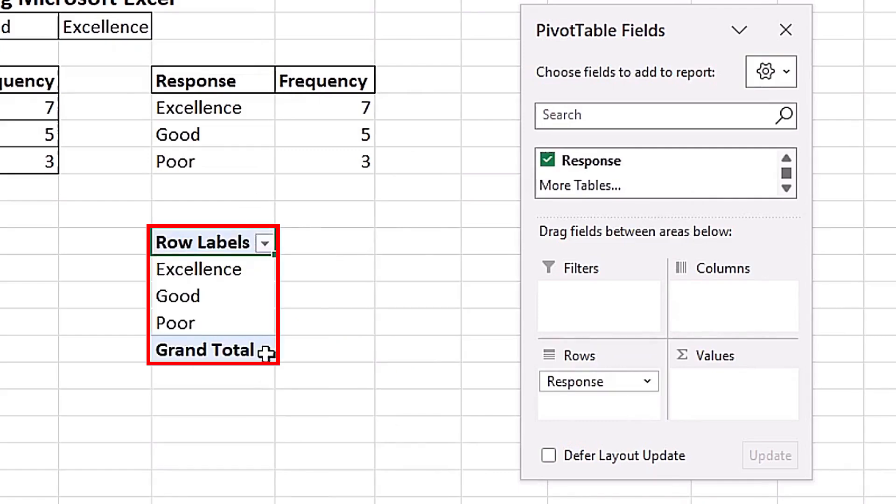
{"action": "left_click_drag", "start_coordinate": [613, 164], "coordinate": [729, 383]}
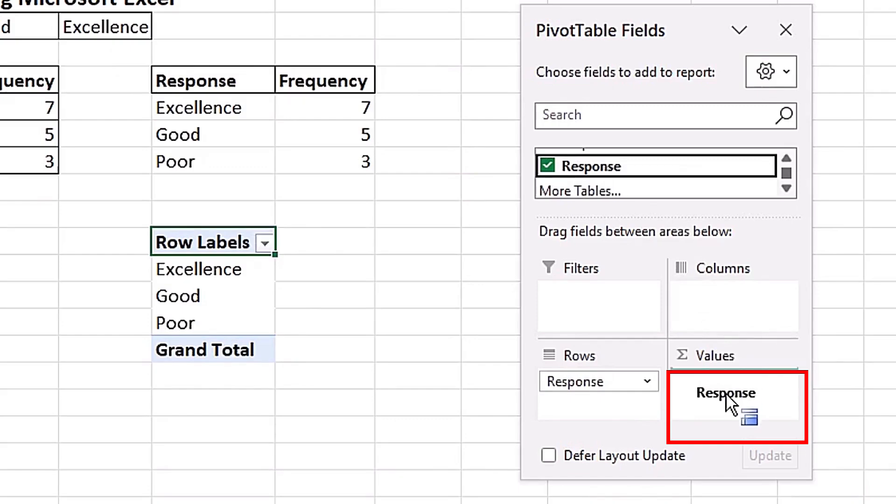
{"action": "left_click_drag", "start_coordinate": [726, 393], "coordinate": [726, 395]}
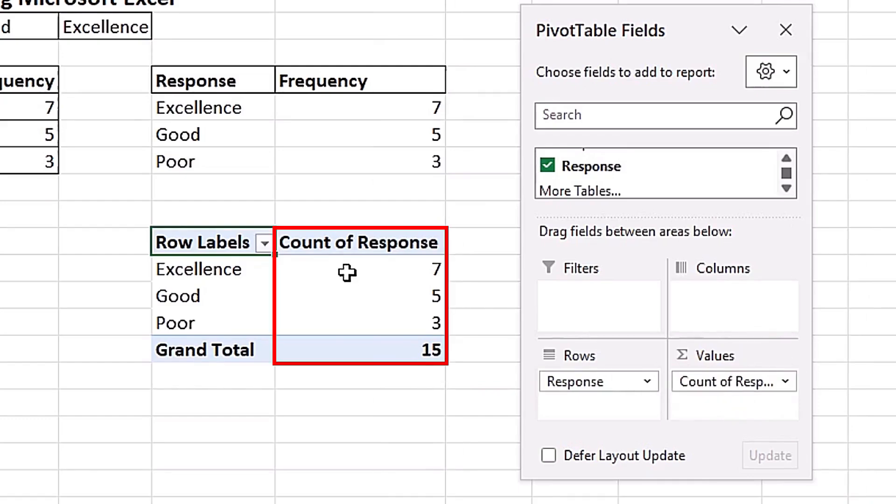
{"action": "left_click", "coordinate": [786, 31]}
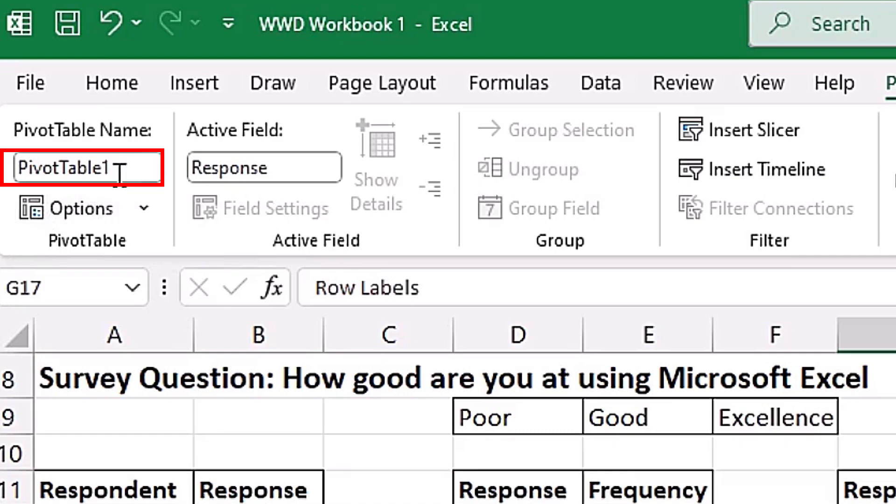
- Rename the PivotTable as PVMode
{"action": "left_click", "coordinate": [137, 164]}
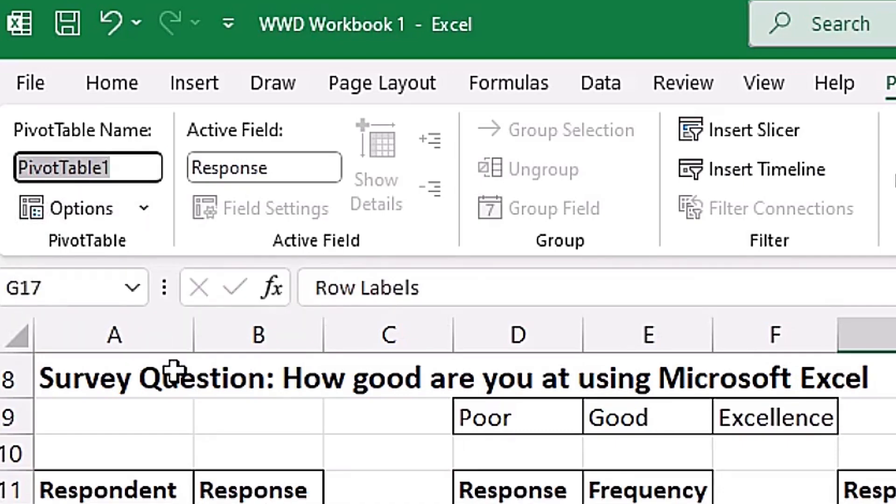
{"action": "type", "text": "PVMo"}
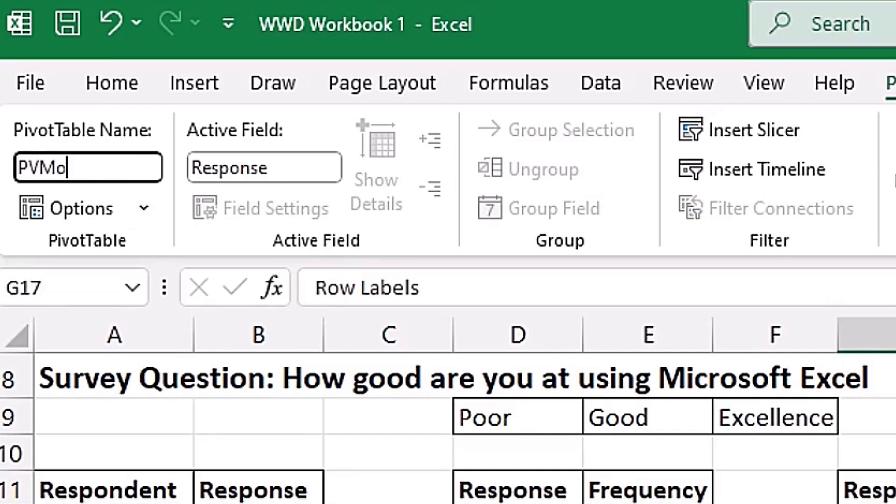
{"action": "type", "text": "de"}
{"action": "key", "text": "Return"}
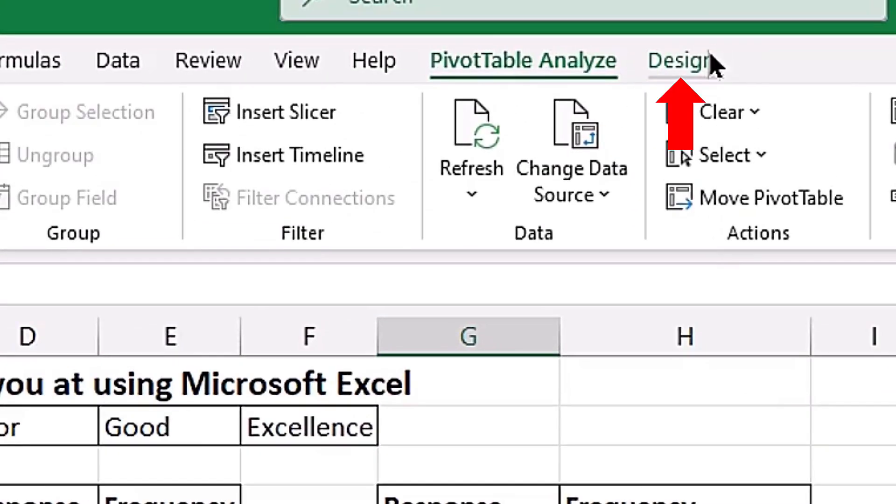
- Set the PivotTable's report layout to Tabular Form
{"action": "left_click", "coordinate": [707, 61]}
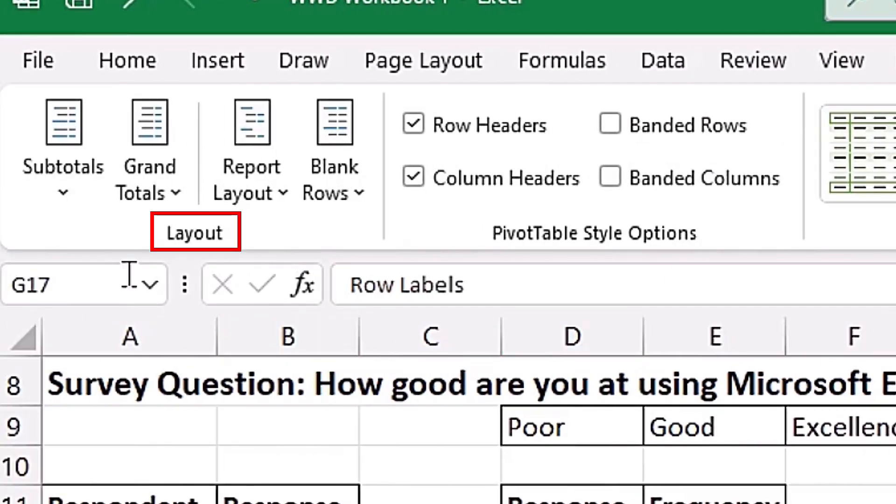
{"action": "left_click", "coordinate": [281, 185]}
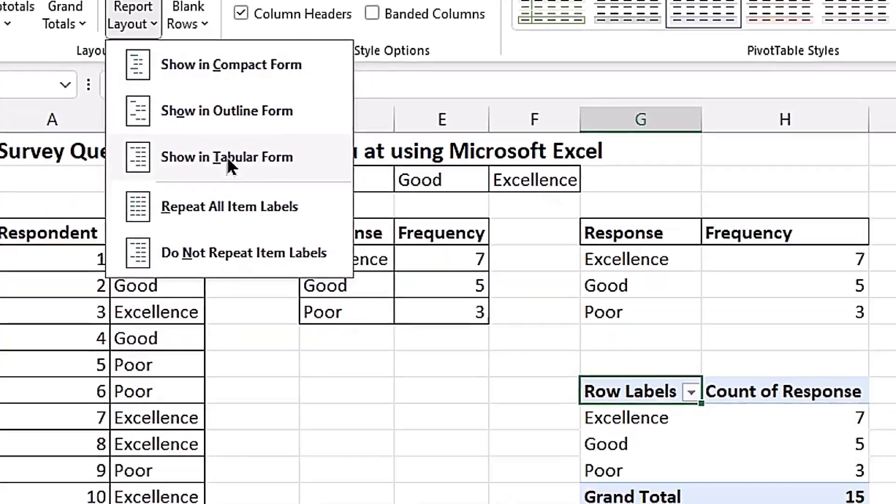
{"action": "left_click", "coordinate": [346, 278]}
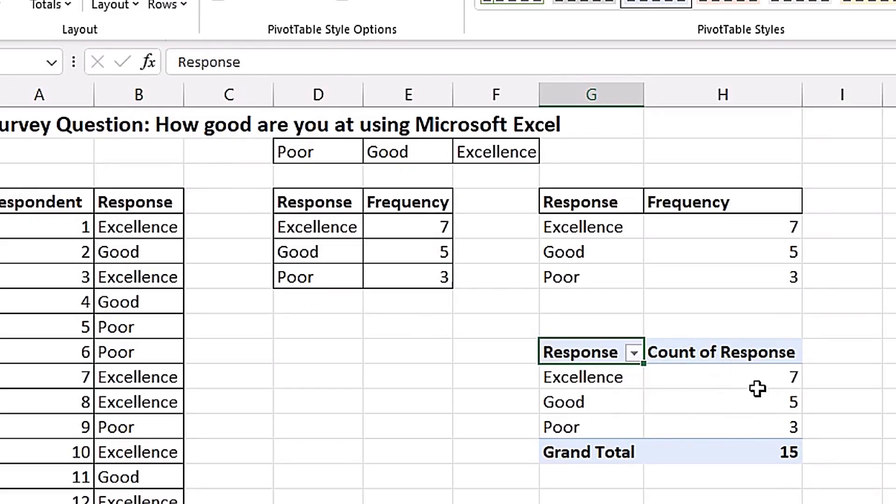
- Rename the PivotTable's Count of Response header in H17 as Frequency
{"action": "left_click", "coordinate": [728, 357]}
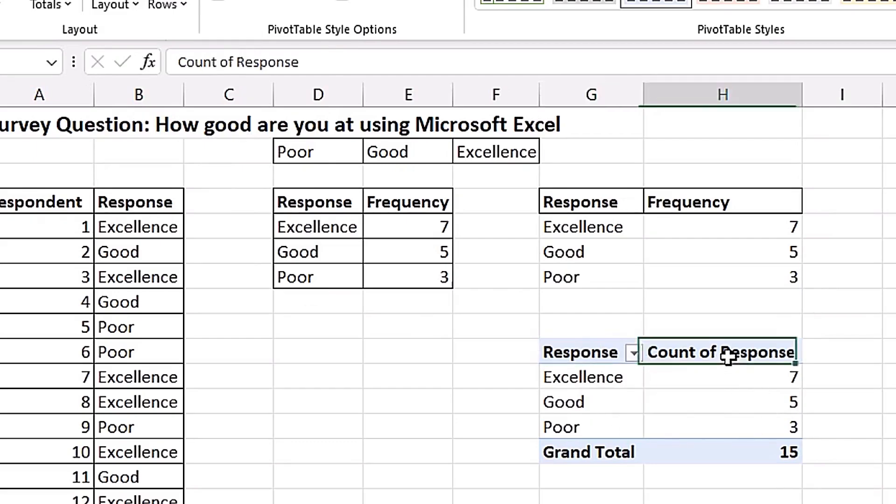
{"action": "type", "text": "Frequency"}
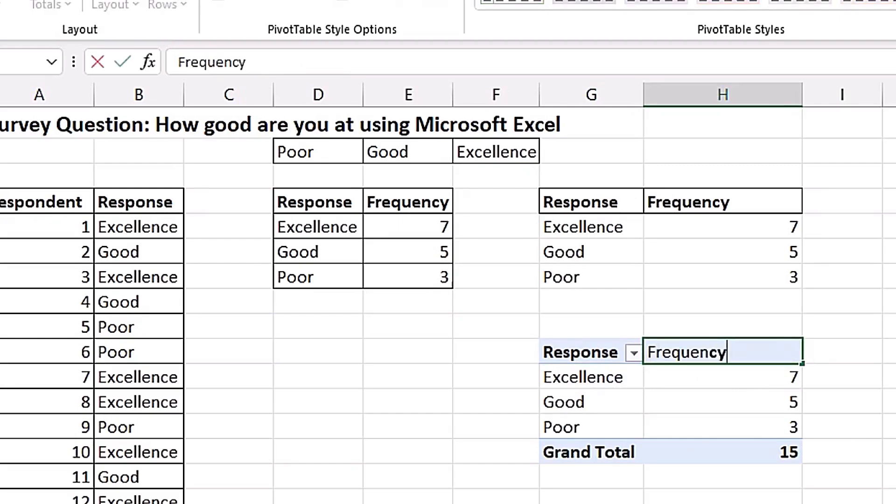
{"action": "key", "text": "Return"}
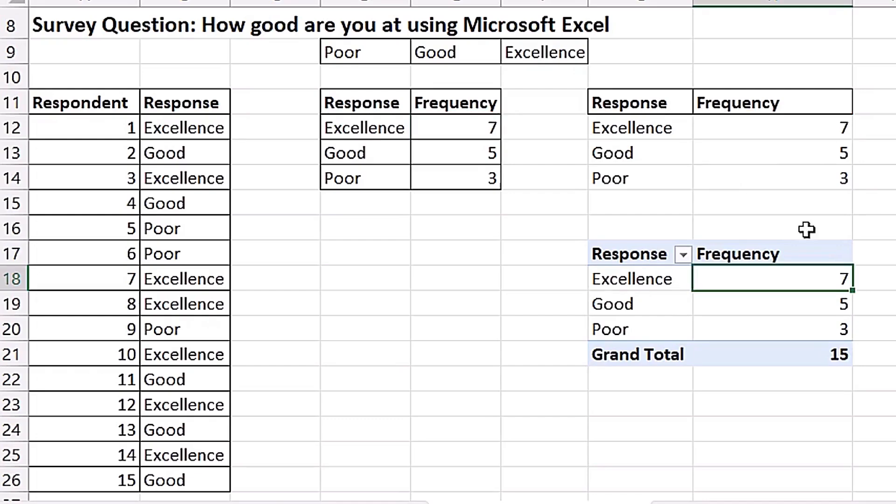
- Change respondent 7's response in B18 to Good
{"action": "left_click", "coordinate": [206, 279]}
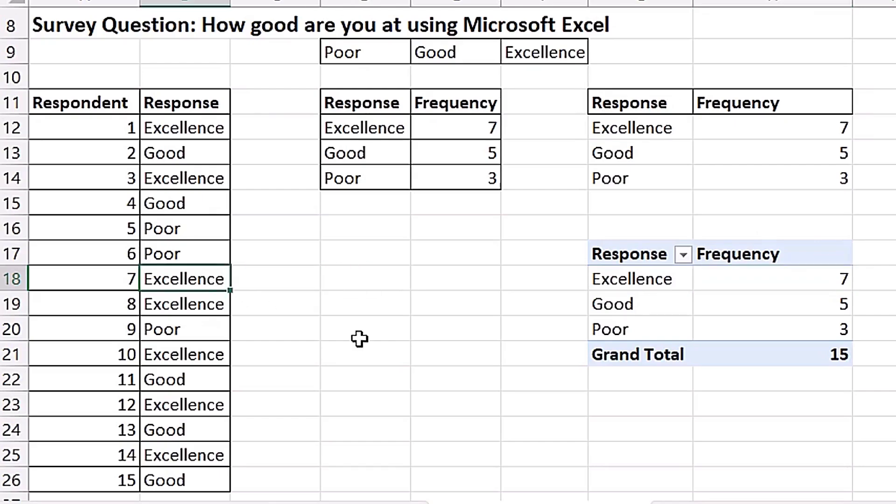
{"action": "type", "text": "Good"}
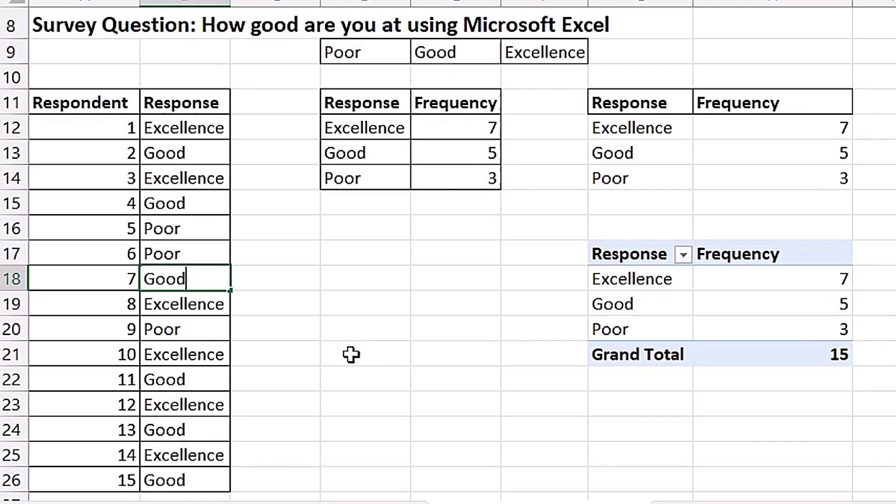
{"action": "key", "text": "Return"}
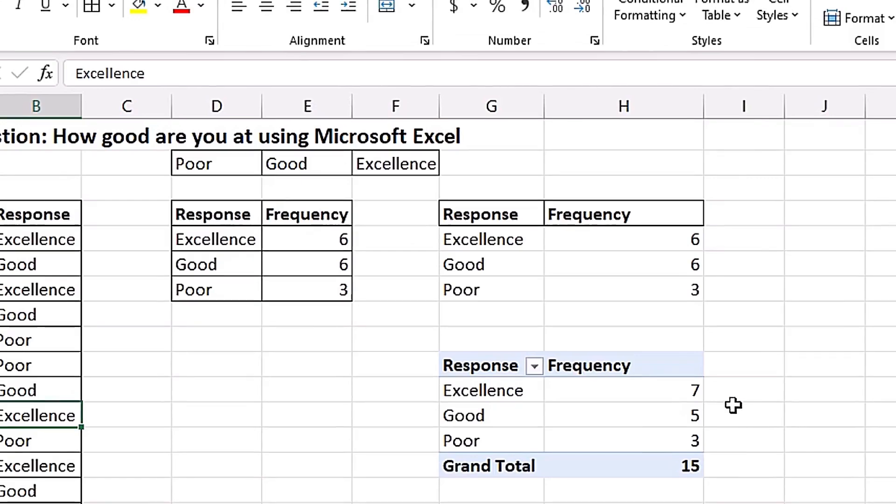
- Refresh the PivotTable so it picks up respondent 7's changed response
{"action": "left_click", "coordinate": [624, 413]}
{"action": "right_click", "coordinate": [608, 410]}
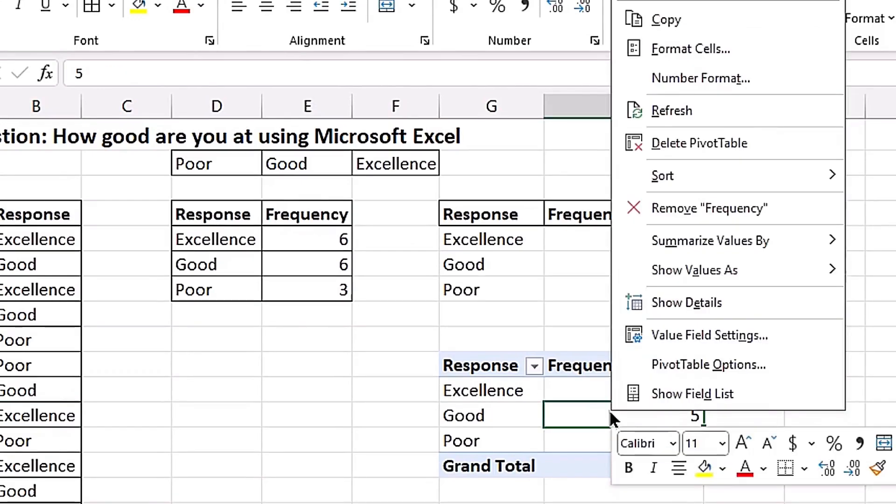
{"action": "left_click", "coordinate": [727, 112]}
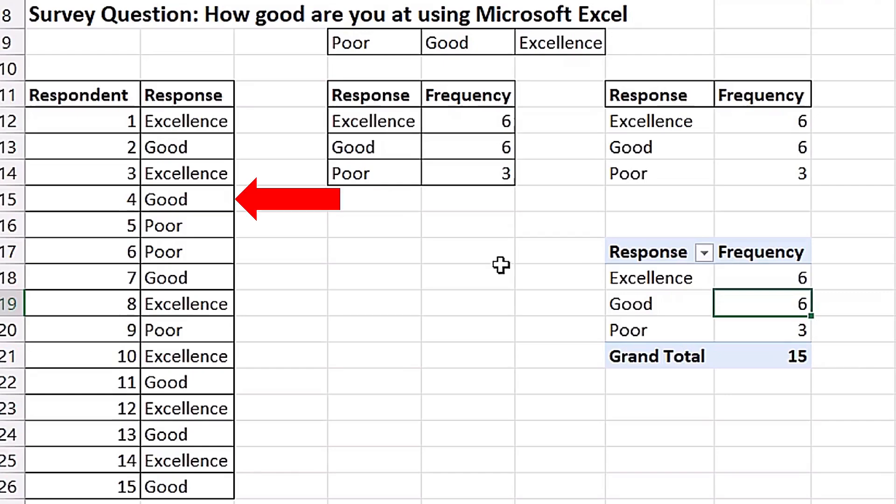
- Change respondent 4's response in B15 to Very Good and check the UNIQUE formula in G12
{"action": "left_click", "coordinate": [203, 197]}
{"action": "type", "text": "Very"}
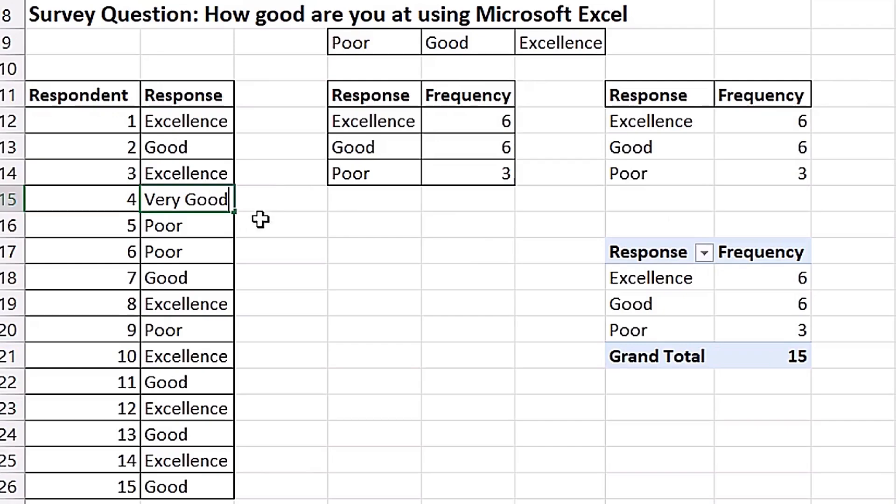
{"action": "key", "text": "Return"}
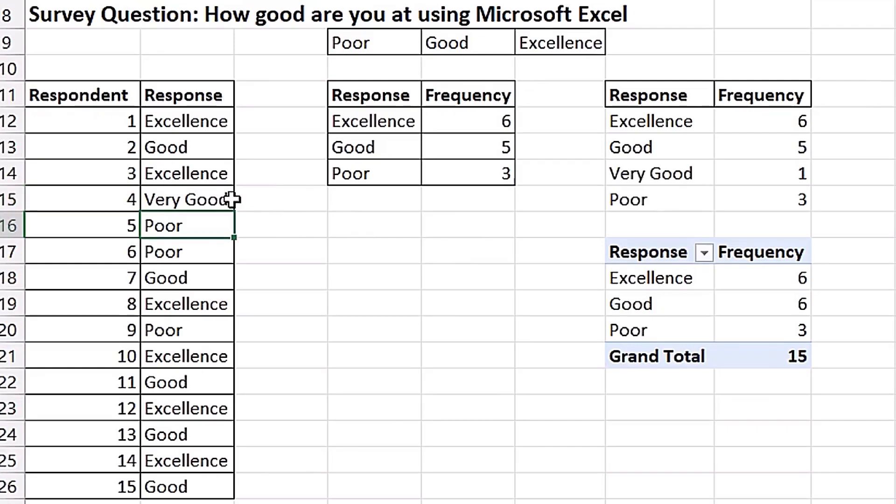
{"action": "double_click", "coordinate": [681, 121]}
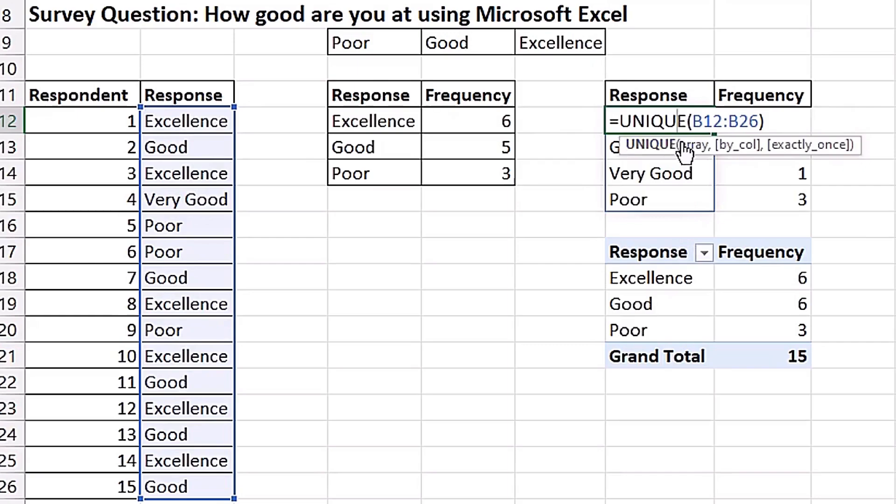
{"action": "key", "text": "Escape"}
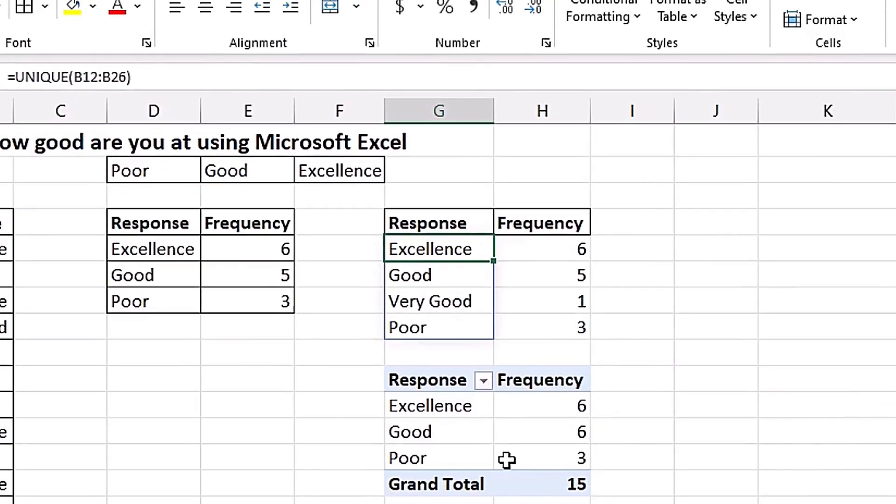
- Refresh the PivotTable so it includes the new Very Good response
{"action": "left_click", "coordinate": [541, 431]}
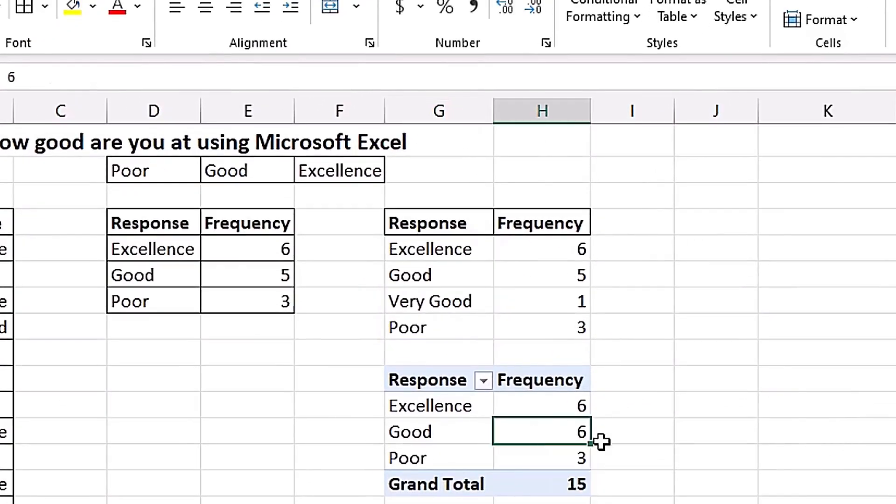
{"action": "right_click", "coordinate": [537, 433]}
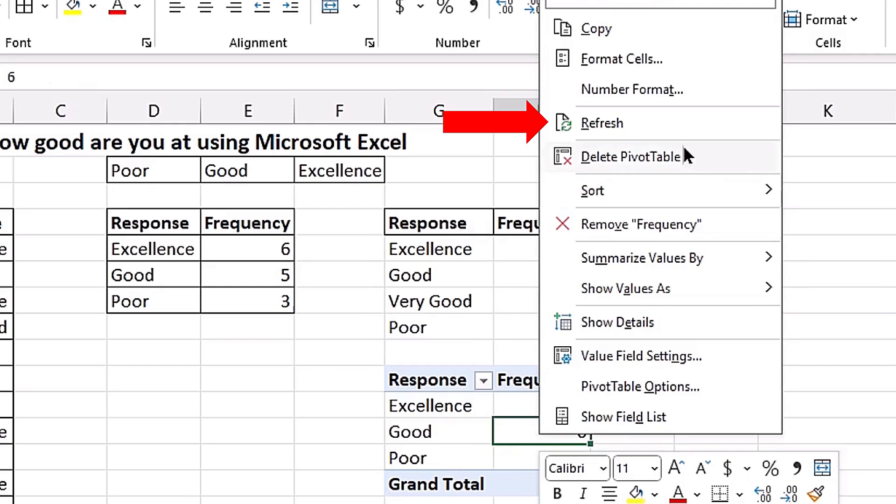
{"action": "left_click", "coordinate": [621, 119]}
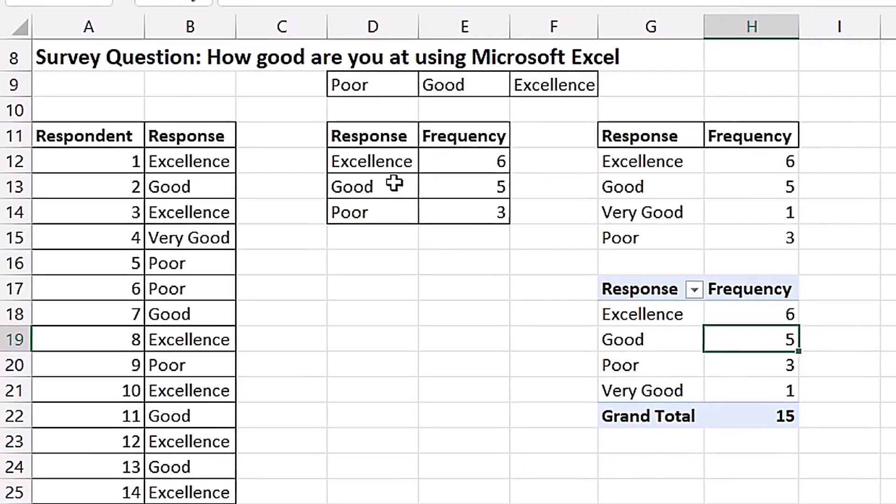
- Try to update the response list in column D, starting from D13, by refreshing all data sources in the workbook
{"action": "left_click", "coordinate": [395, 183]}
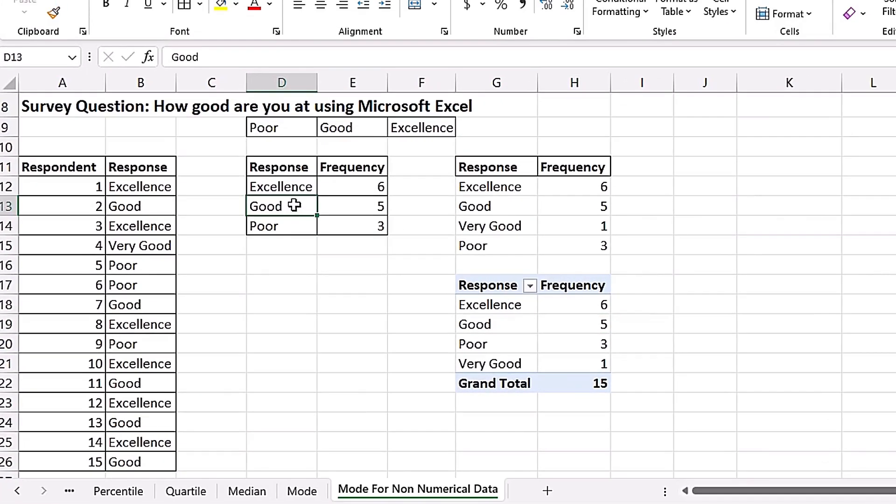
{"action": "right_click", "coordinate": [294, 205]}
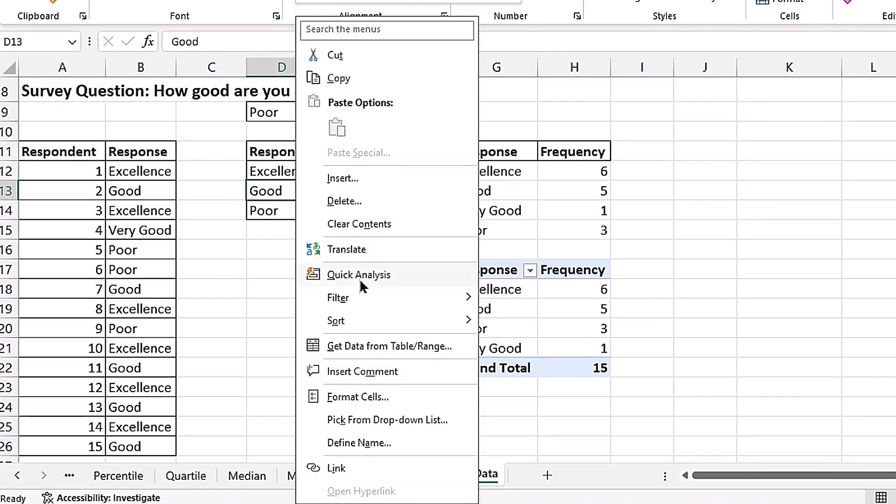
{"action": "left_click", "coordinate": [267, 254]}
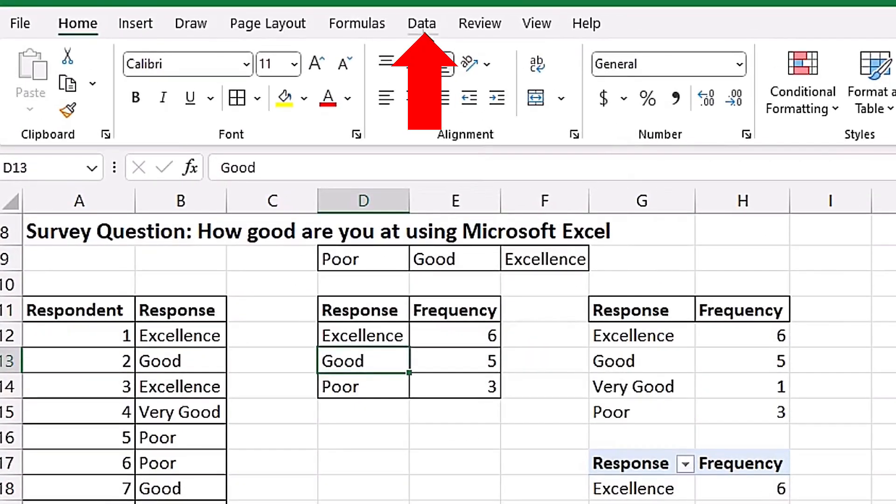
{"action": "left_click", "coordinate": [423, 23]}
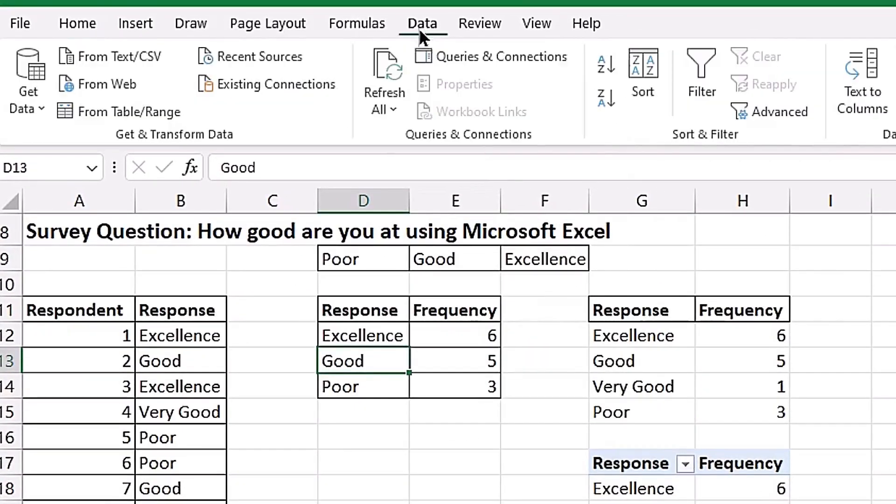
{"action": "left_click", "coordinate": [398, 88]}
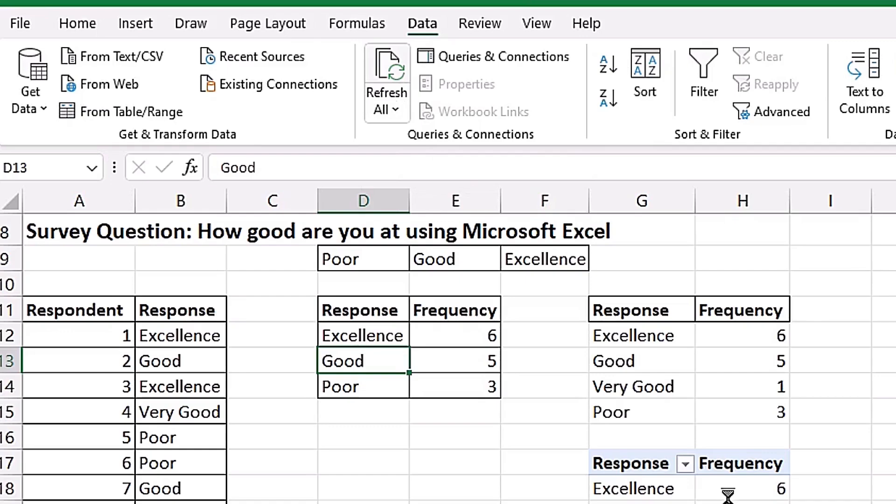
{"action": "left_click", "coordinate": [391, 85]}
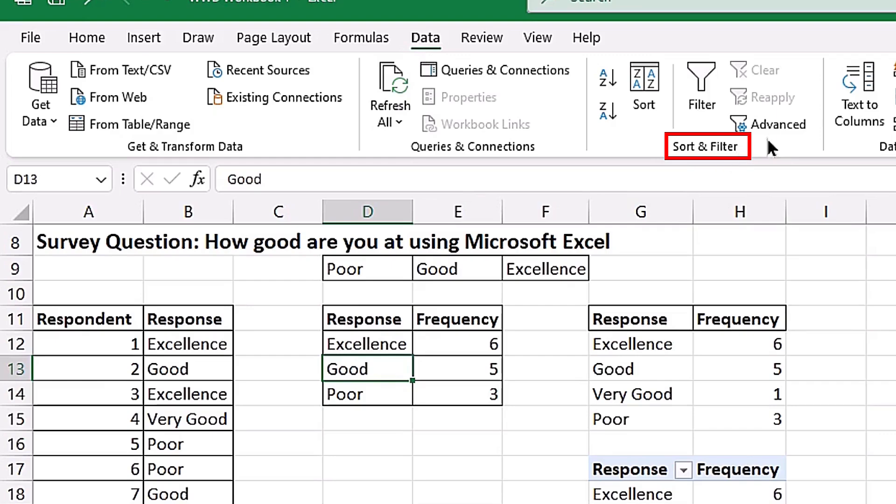
- Use Advanced Filter to copy only the unique records of $B$11:$B$26 to another location starting at $D$11
{"action": "left_click", "coordinate": [781, 127]}
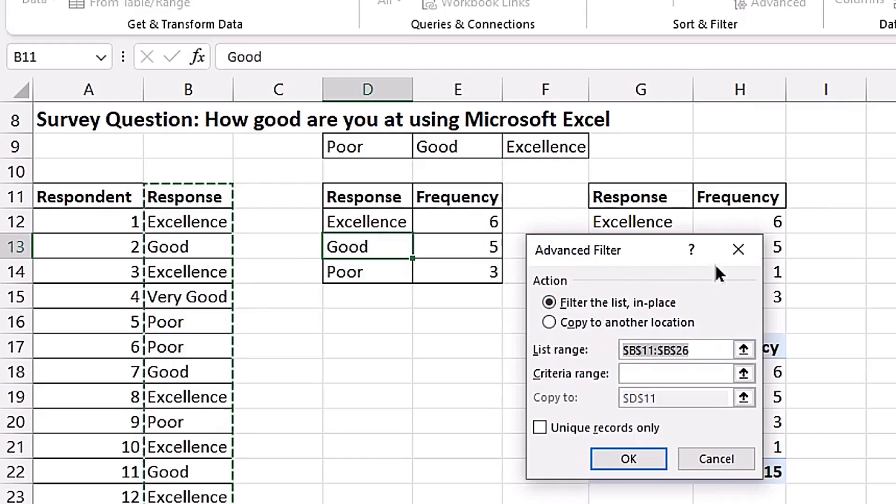
{"action": "left_click", "coordinate": [737, 250]}
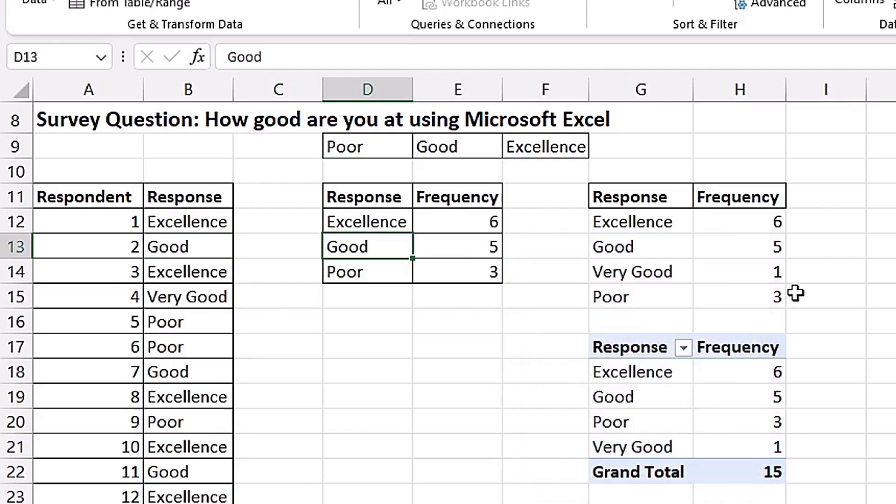
{"action": "key", "text": "alt+a"}
{"action": "key", "text": "q"}
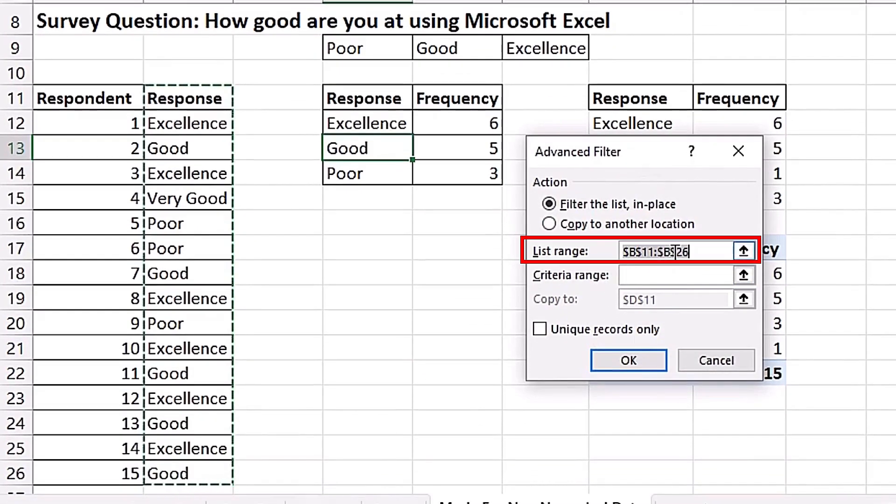
{"action": "left_click", "coordinate": [553, 222]}
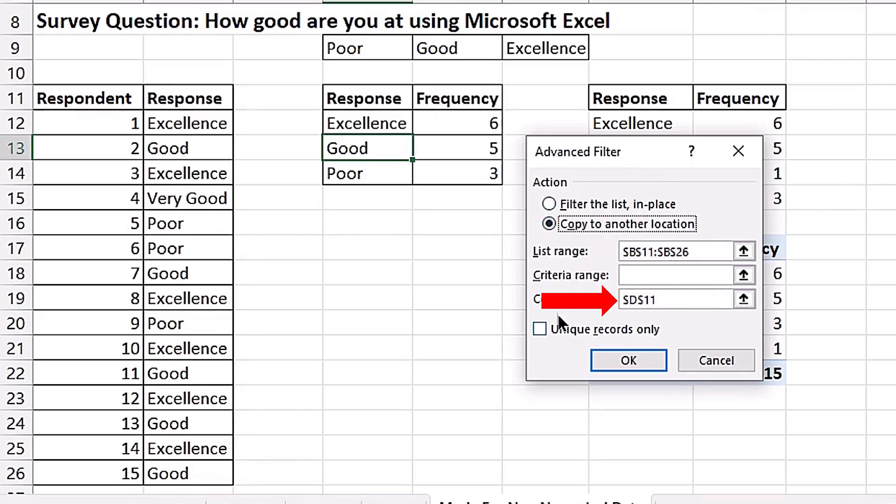
{"action": "left_click", "coordinate": [685, 303]}
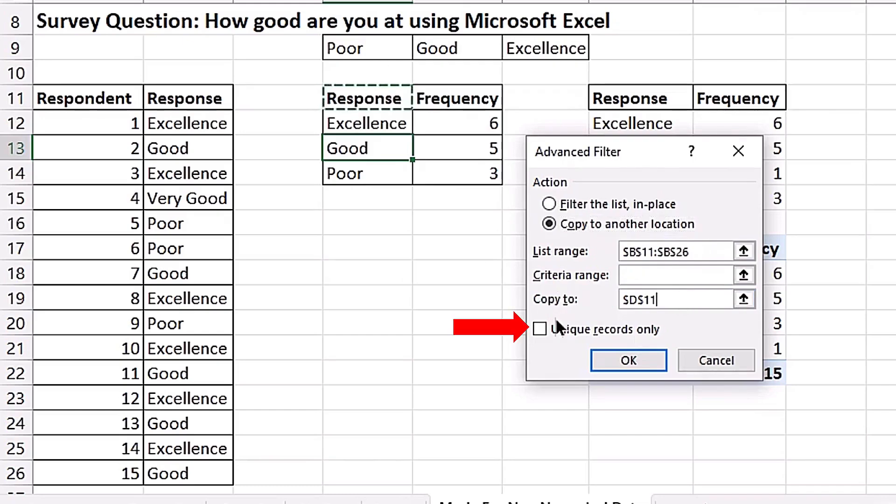
{"action": "left_click", "coordinate": [540, 329]}
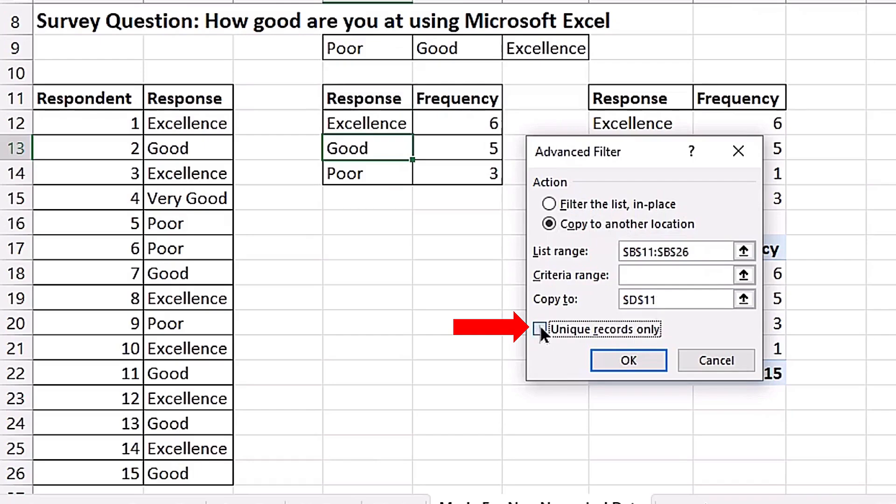
{"action": "left_click", "coordinate": [629, 360]}
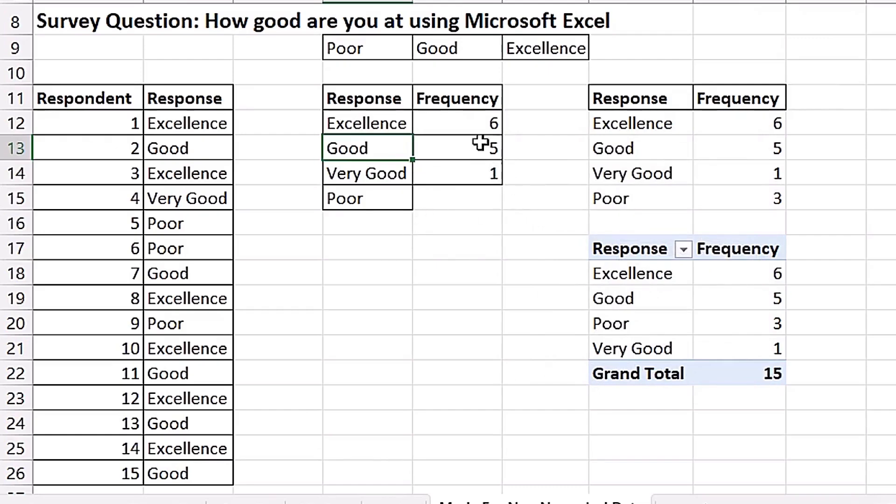
- Check the COUNTIFS formula in E12 and fill it down to E15 so Poor also gets a frequency
{"action": "double_click", "coordinate": [481, 127]}
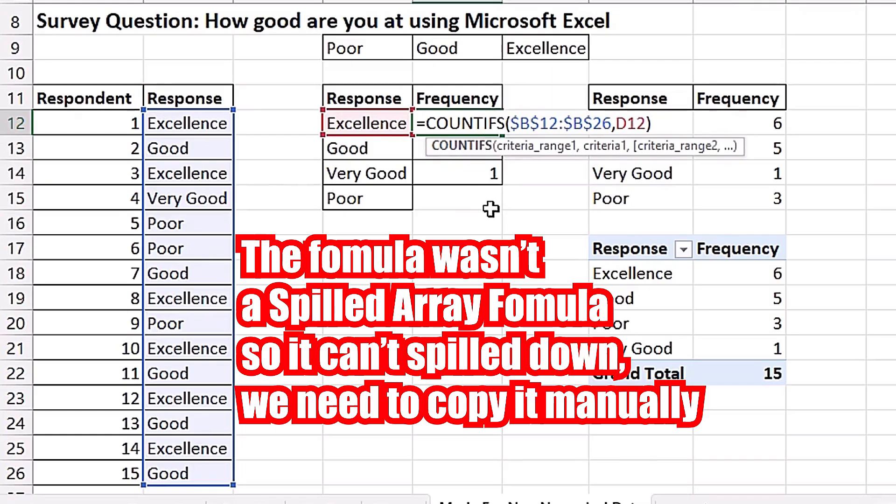
{"action": "key", "text": "ctrl+Return"}
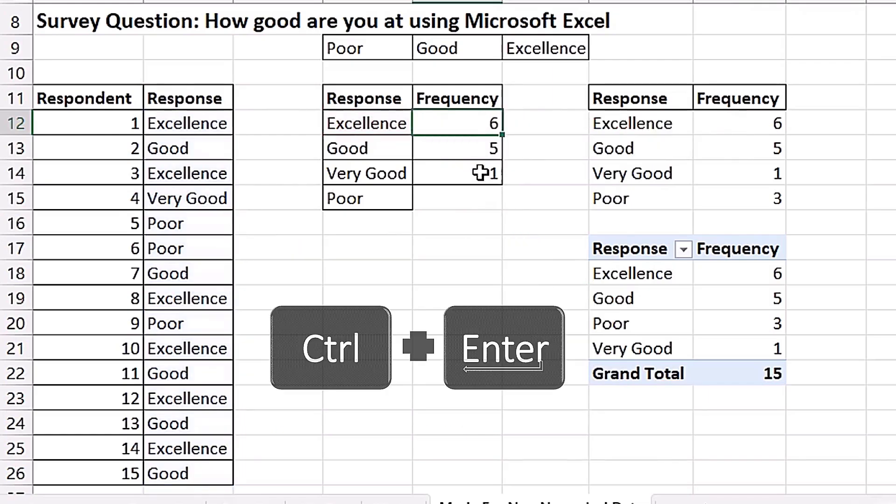
{"action": "left_click_drag", "start_coordinate": [505, 150], "coordinate": [516, 211]}
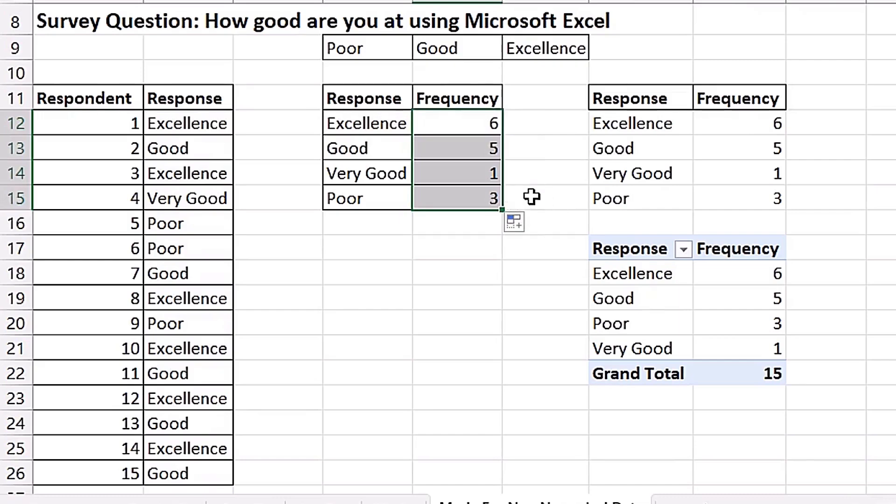
{"action": "left_click", "coordinate": [461, 230]}
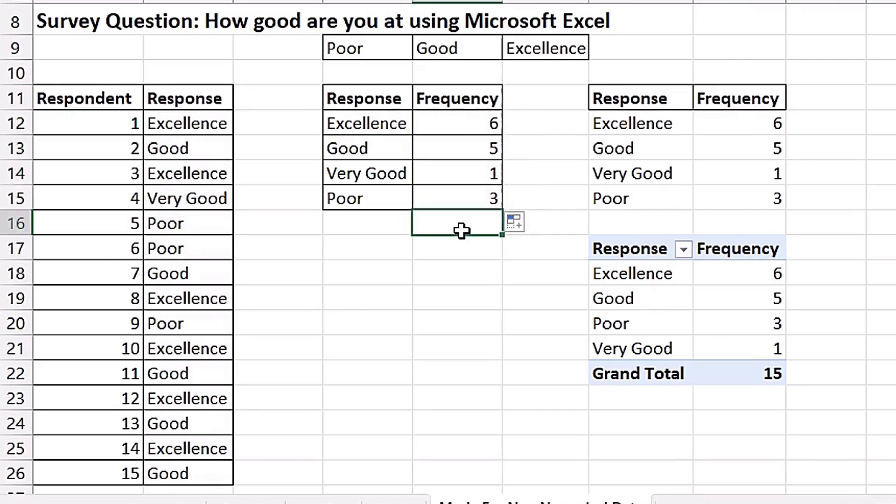
- Examine the spilled formulas in G12 and H12, the PivotTable's Excellence frequency and the first entry of the filtered list in D12
{"action": "double_click", "coordinate": [652, 125]}
{"action": "key", "text": "Escape"}
{"action": "double_click", "coordinate": [772, 118]}
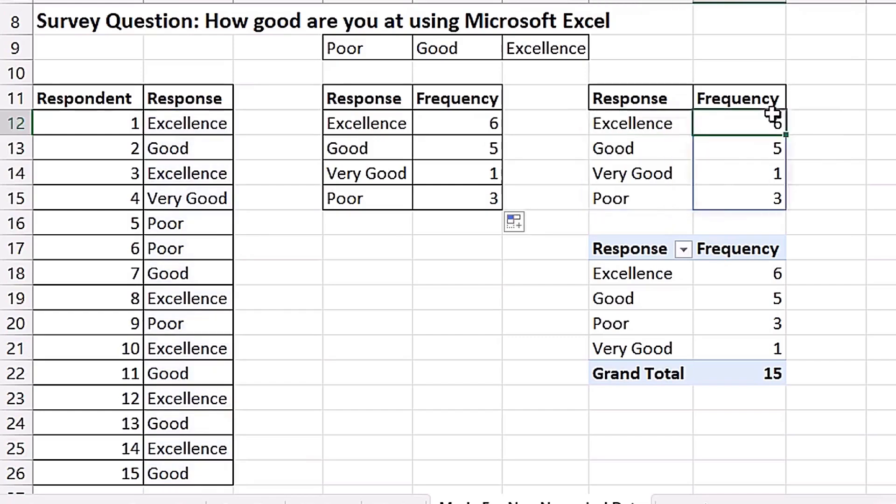
{"action": "key", "text": "Escape"}
{"action": "left_click", "coordinate": [753, 276]}
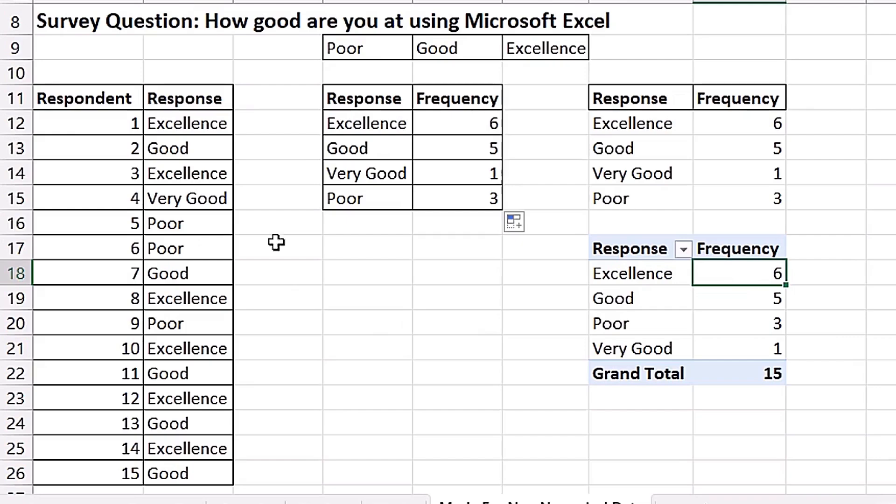
{"action": "left_click", "coordinate": [373, 125]}
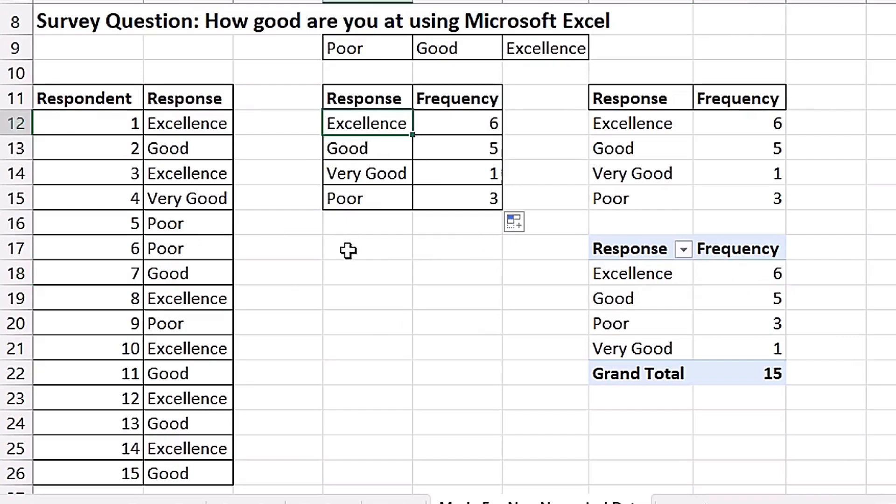